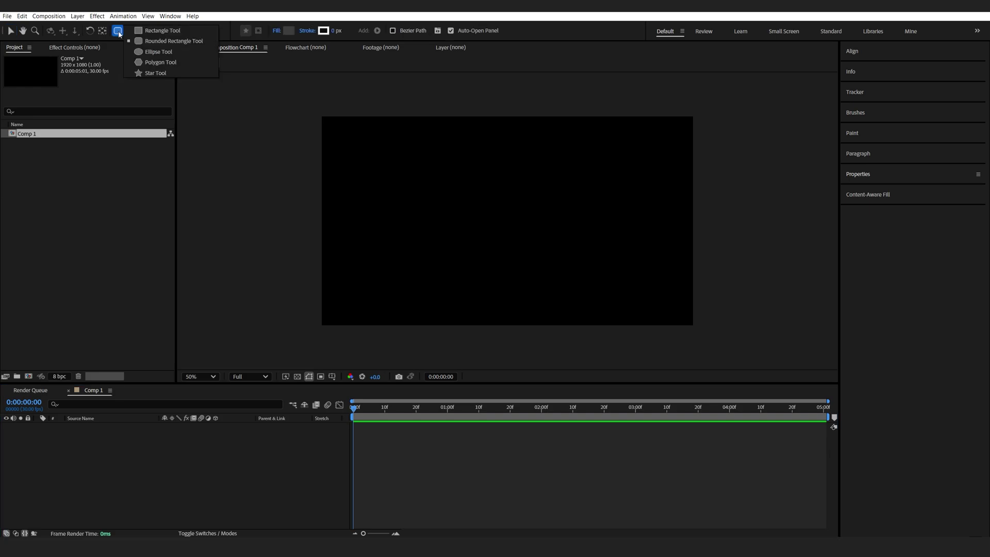
# Step: Draw a grey rounded rectangle in the centre of Comp 1 and select Shape Layer 1
pyautogui.click(174, 42)
pyautogui.moveTo(407, 178)
pyautogui.mouseDown()
pyautogui.moveTo(610, 278)
pyautogui.moveTo(595, 265)
pyautogui.moveTo(621, 267)
pyautogui.moveTo(610, 273)
pyautogui.mouseUp()
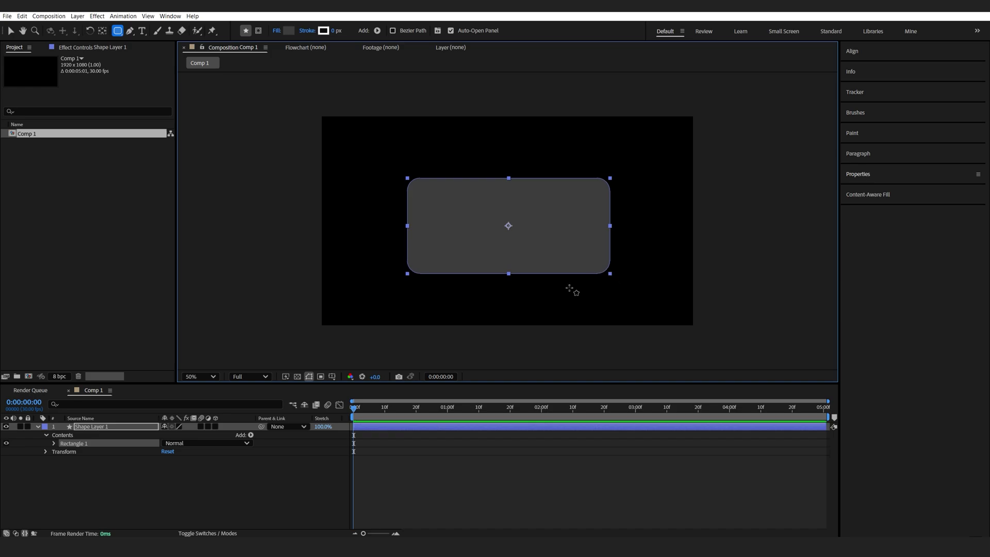
pyautogui.click(100, 428)
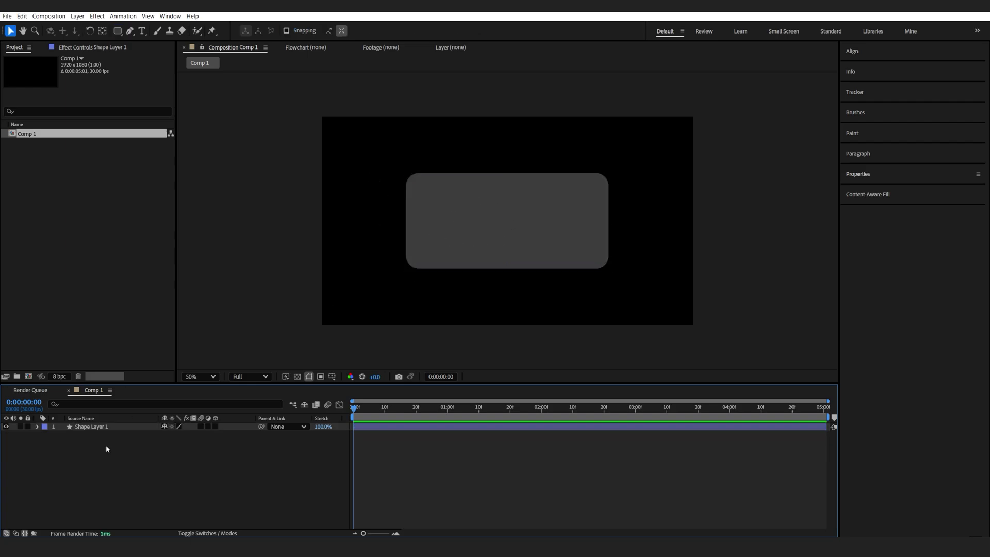
# Step: Apply CC Light Sweep to Shape Layer 1 using the effect search 'cc li'
pyautogui.click(87, 427)
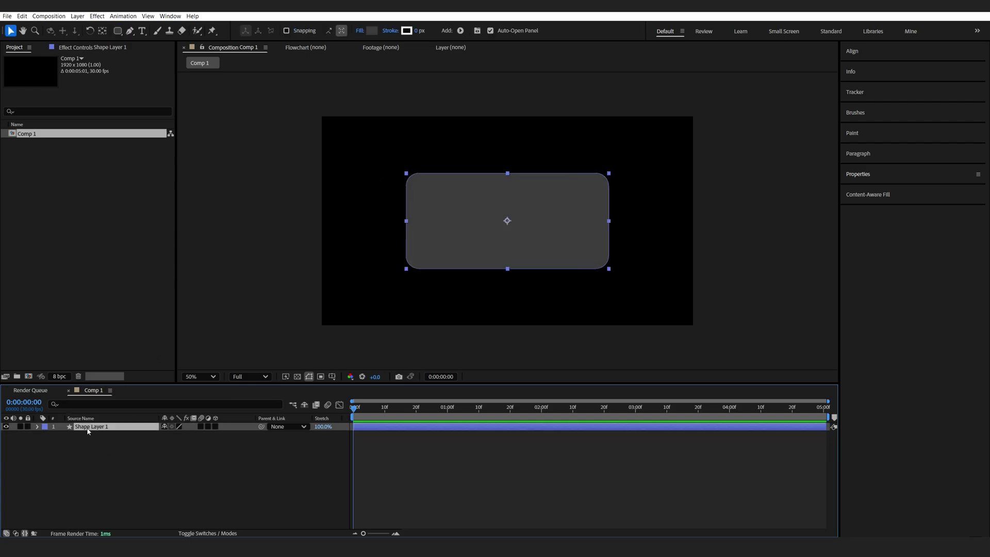
pyautogui.hotkey('ctrl', 'space')
pyautogui.write('cc li')
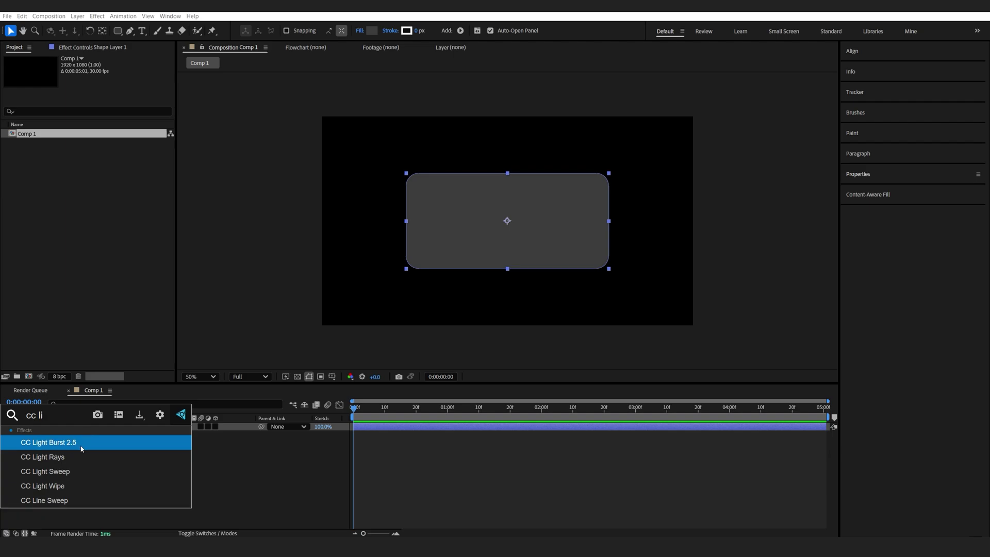
pyautogui.click(80, 472)
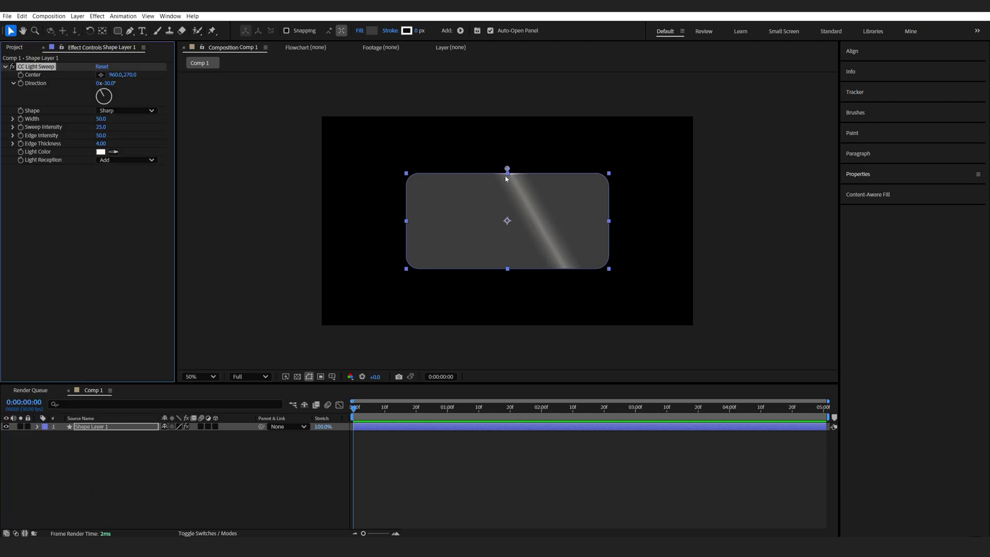
# Step: At 100% zoom, move the sweep centre to the rectangle's middle (961, 540)
pyautogui.press('.')
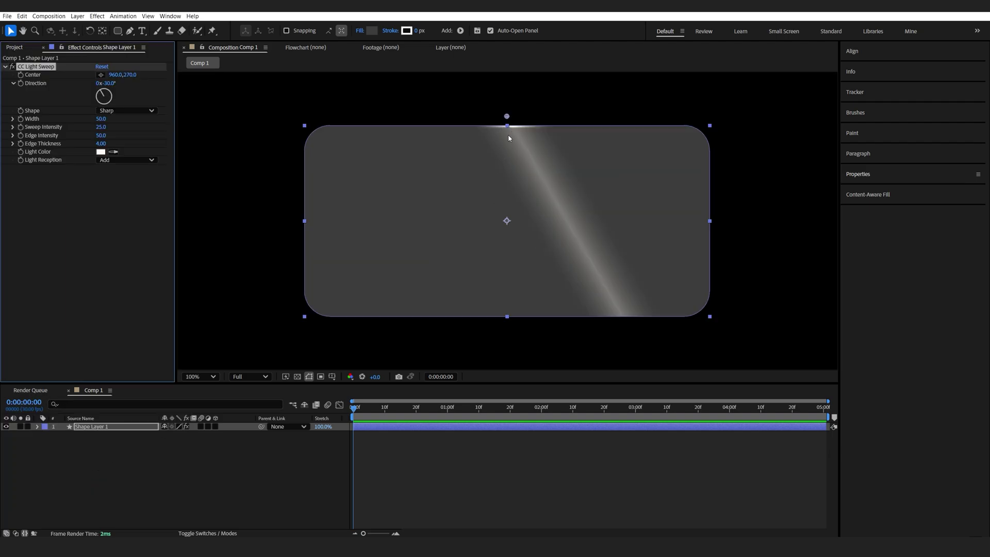
pyautogui.click(311, 377)
pyautogui.moveTo(507, 116); pyautogui.dragTo(506, 220)
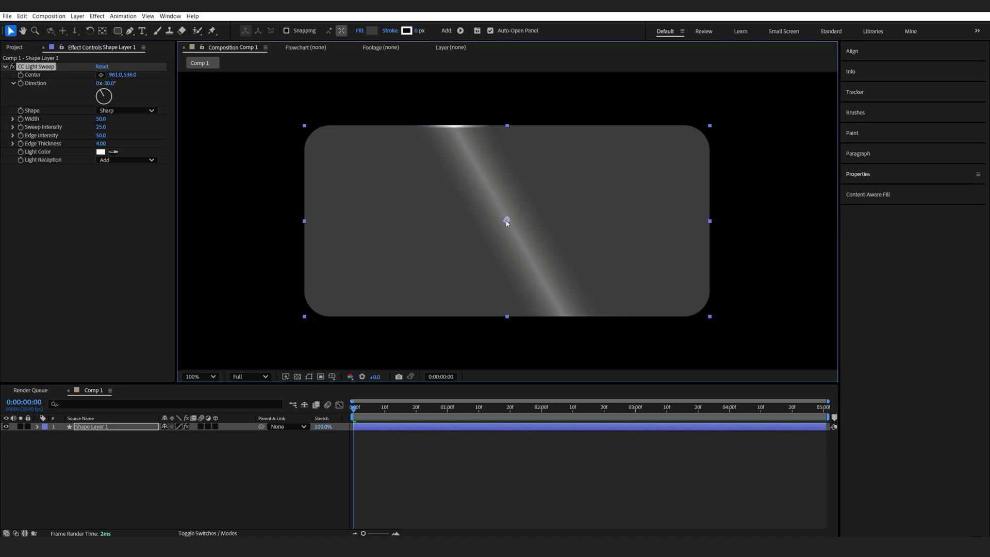
pyautogui.click(108, 83)
# Step: Set the sweep to Direction 0°, Shape Smooth, Width 186 and Sweep Intensity 20
pyautogui.write('0')
pyautogui.press('Return')
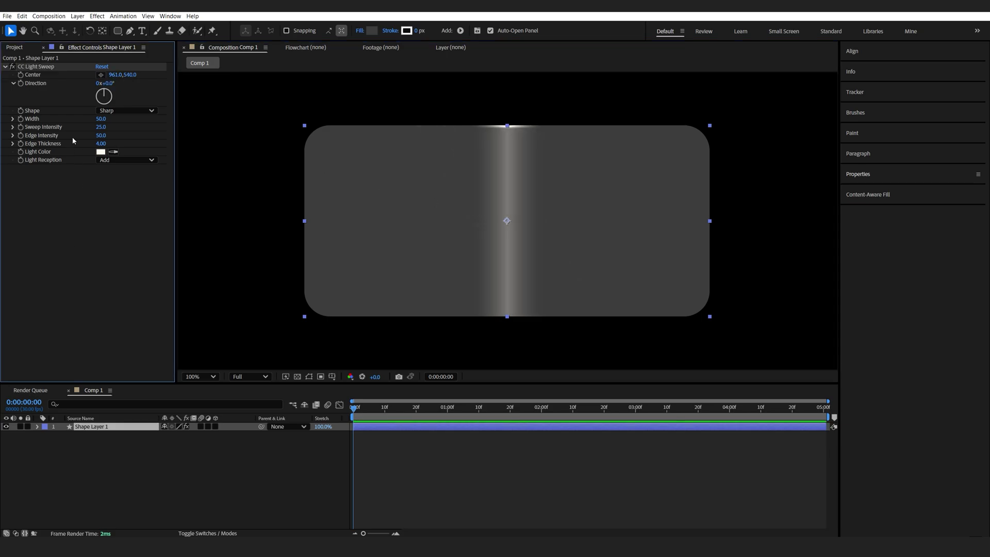
pyautogui.click(123, 111)
pyautogui.click(128, 134)
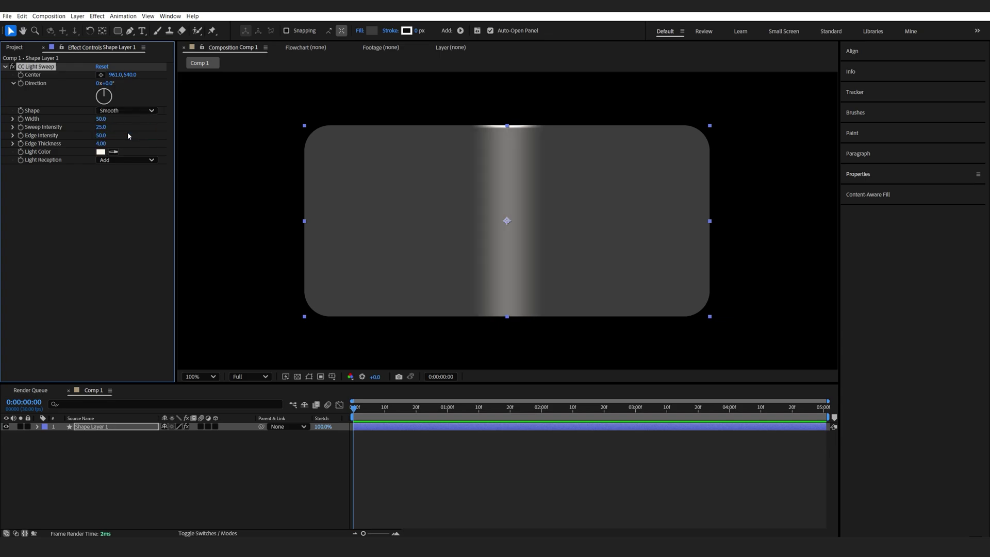
pyautogui.moveTo(101, 118); pyautogui.dragTo(164, 121)
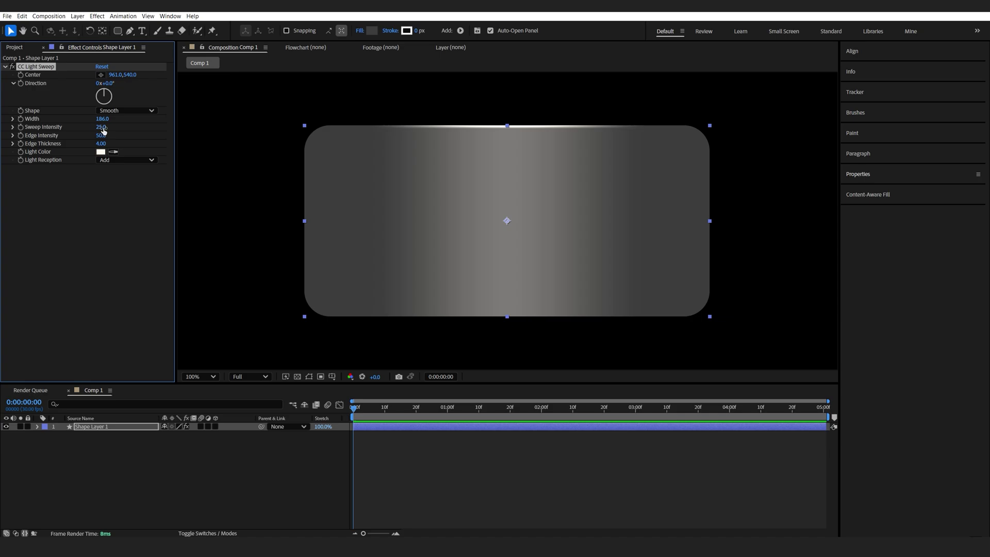
pyautogui.moveTo(100, 127); pyautogui.dragTo(101, 129)
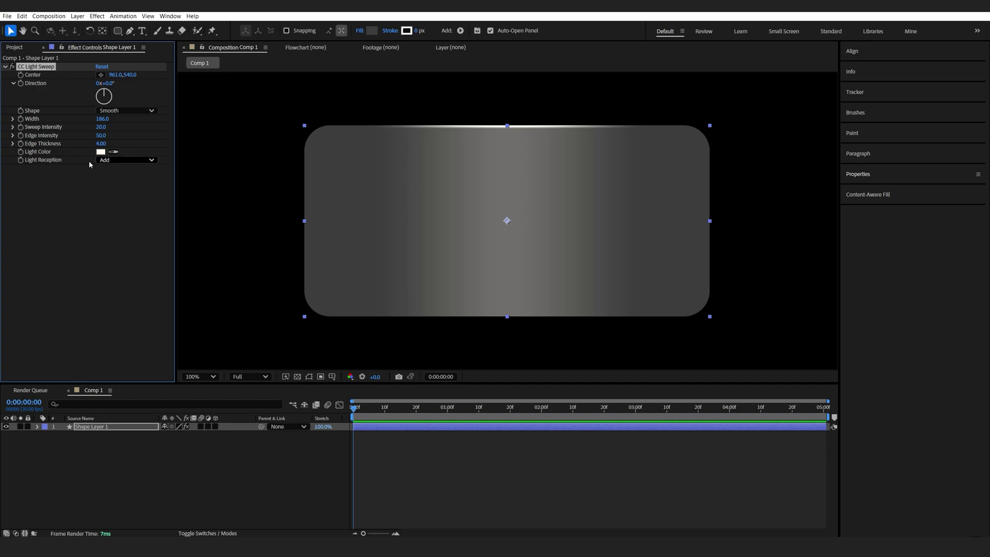
pyautogui.click(125, 161)
# Step: Switch Light Reception to Cutout, check the transparency grid, and drop Sweep Intensity to 0
pyautogui.click(128, 189)
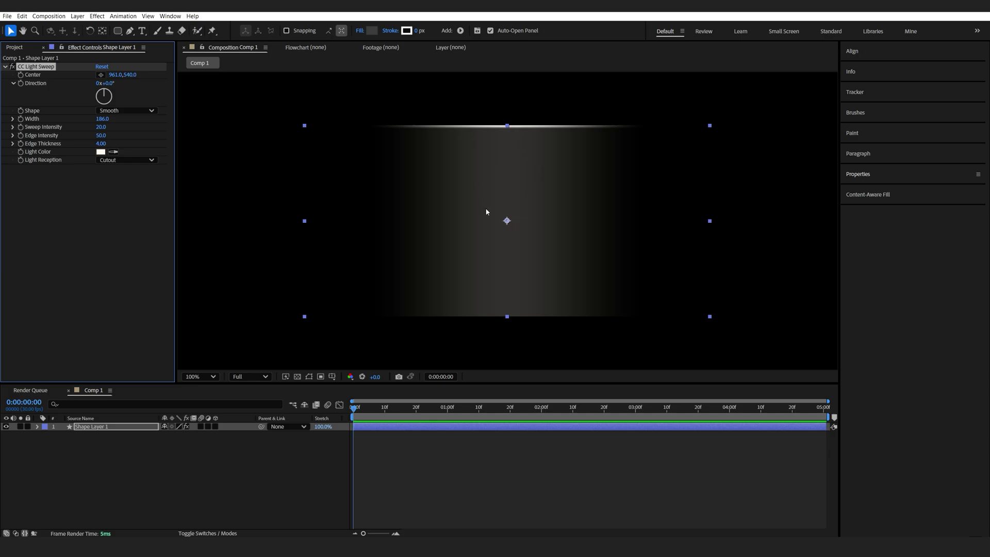
pyautogui.click(296, 377)
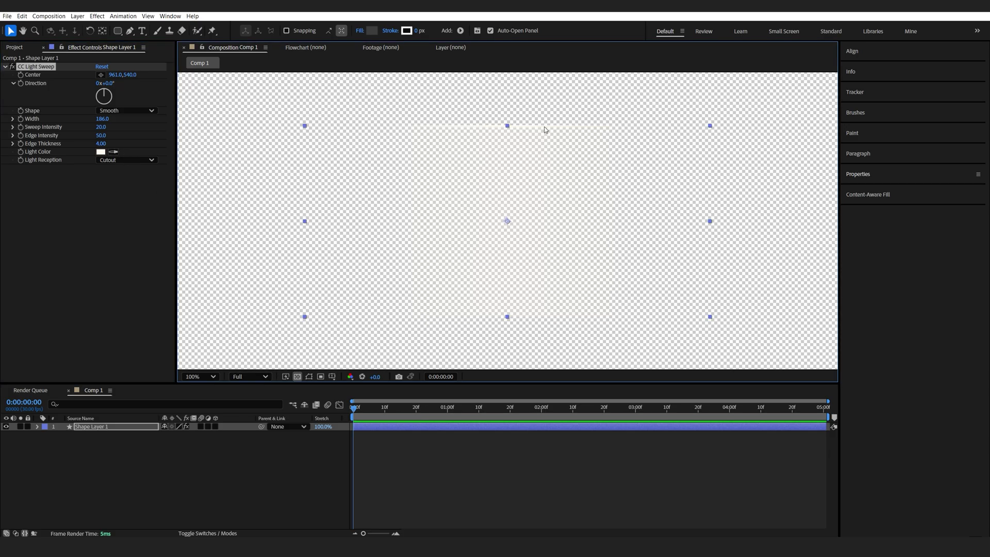
pyautogui.click(296, 377)
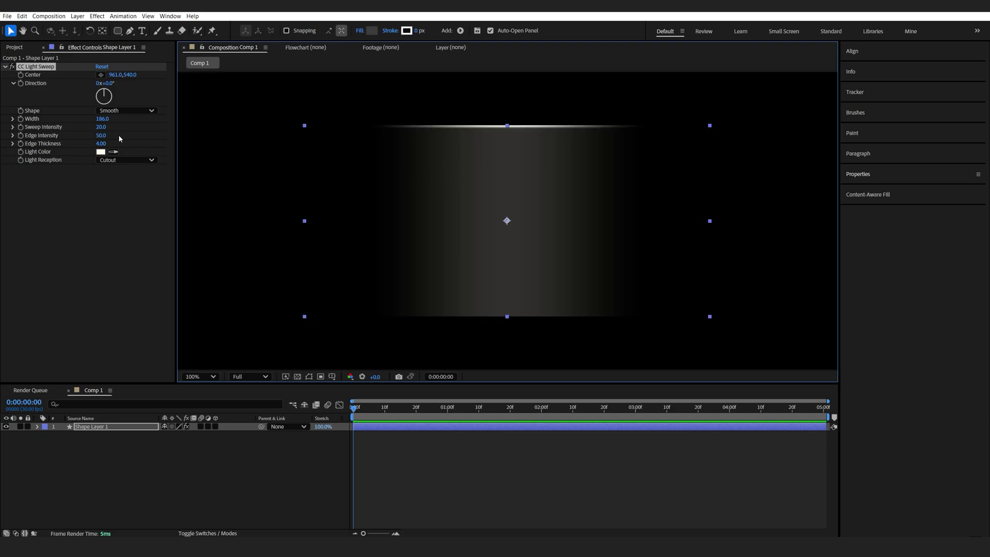
pyautogui.moveTo(102, 129); pyautogui.dragTo(55, 127)
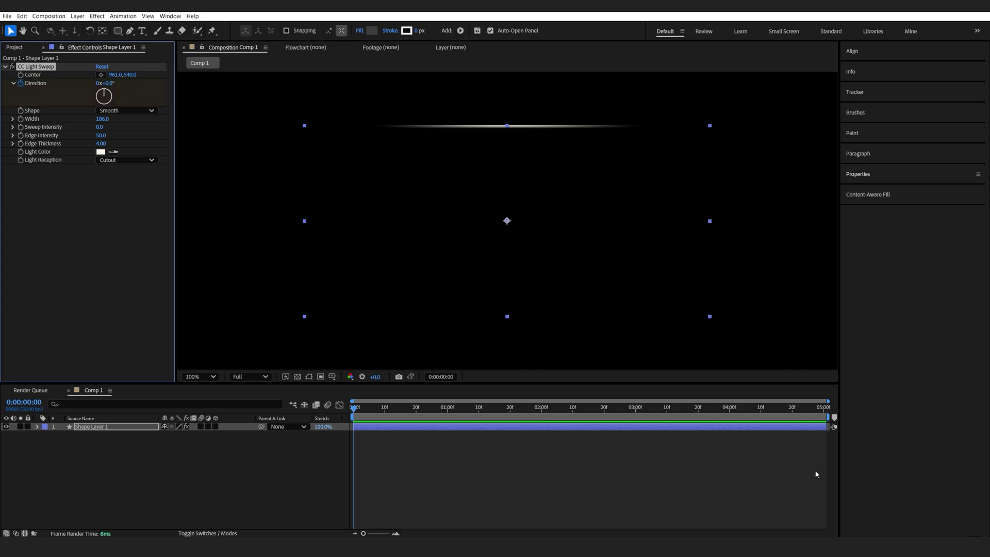
# Step: Animate sweep Direction to one full turn (1x+0.0°) at the comp end and preview it
pyautogui.moveTo(814, 417); pyautogui.dragTo(844, 415)
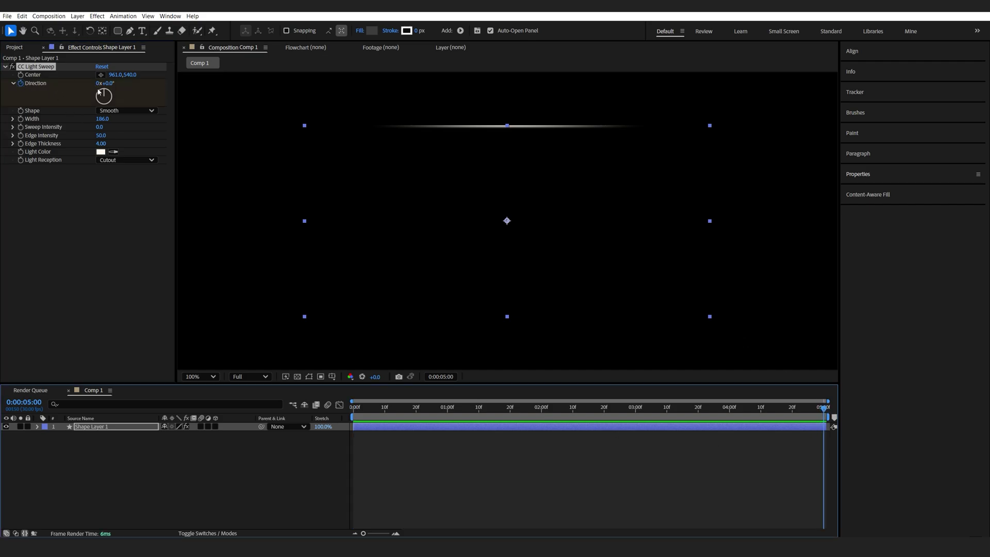
pyautogui.moveTo(98, 92); pyautogui.dragTo(103, 90)
pyautogui.click(102, 228)
pyautogui.press('space')
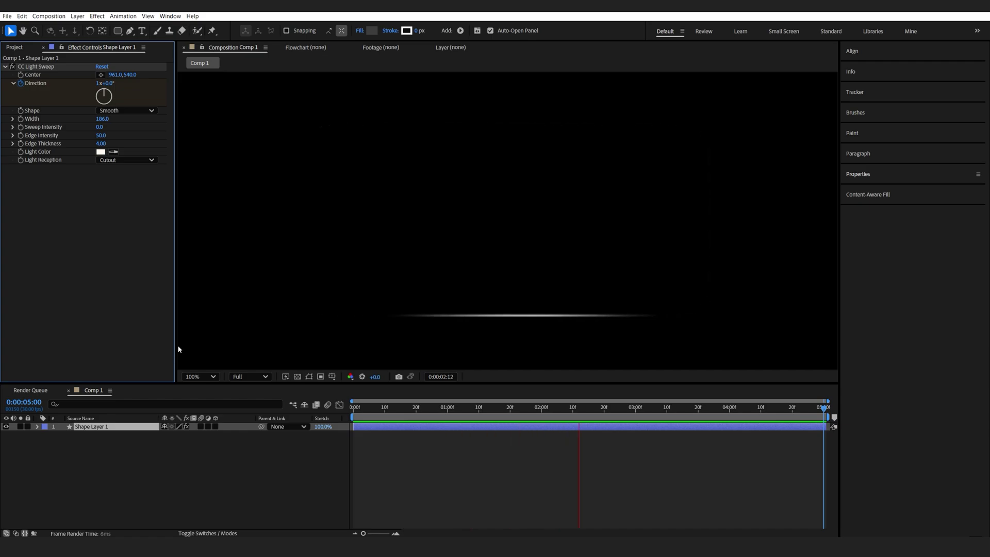
pyautogui.click(440, 409)
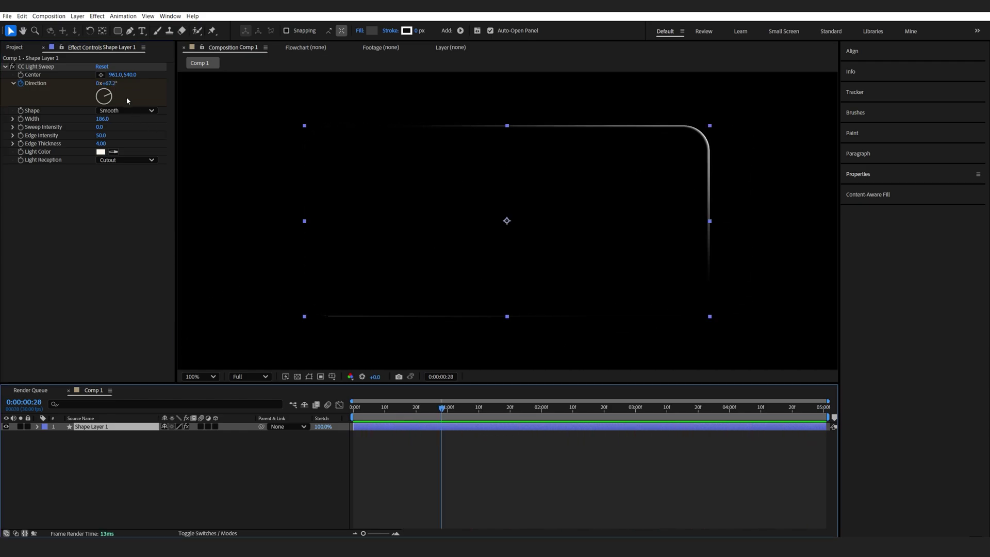
pyautogui.moveTo(116, 74); pyautogui.dragTo(592, 267)
pyautogui.hotkey('ctrl', 'z')
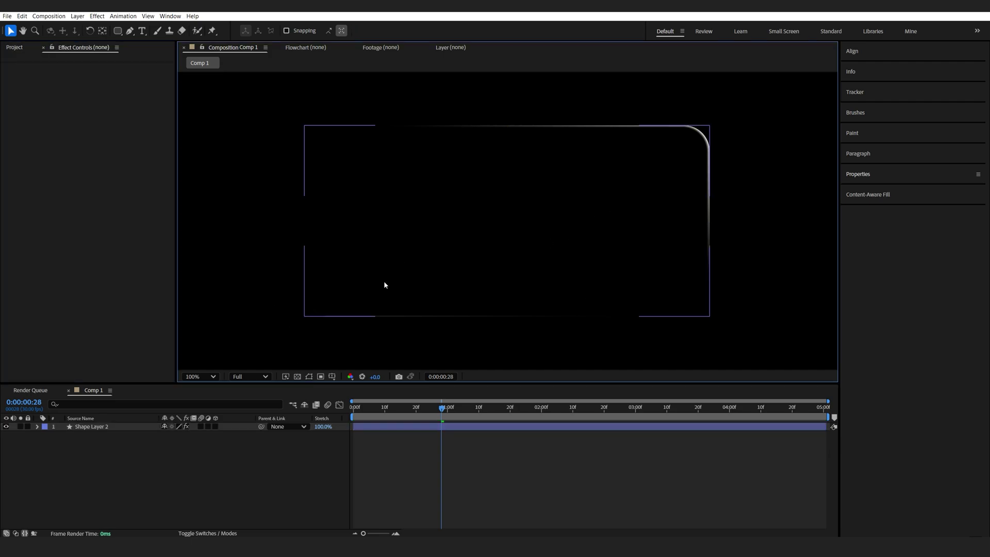
# Step: Rename the layer 'Edge', duplicate it as 'Main', and move Main below Edge
pyautogui.click(104, 428)
pyautogui.press('Return')
pyautogui.write('Edge')
pyautogui.press('Return')
pyautogui.hotkey('ctrl', 'd')
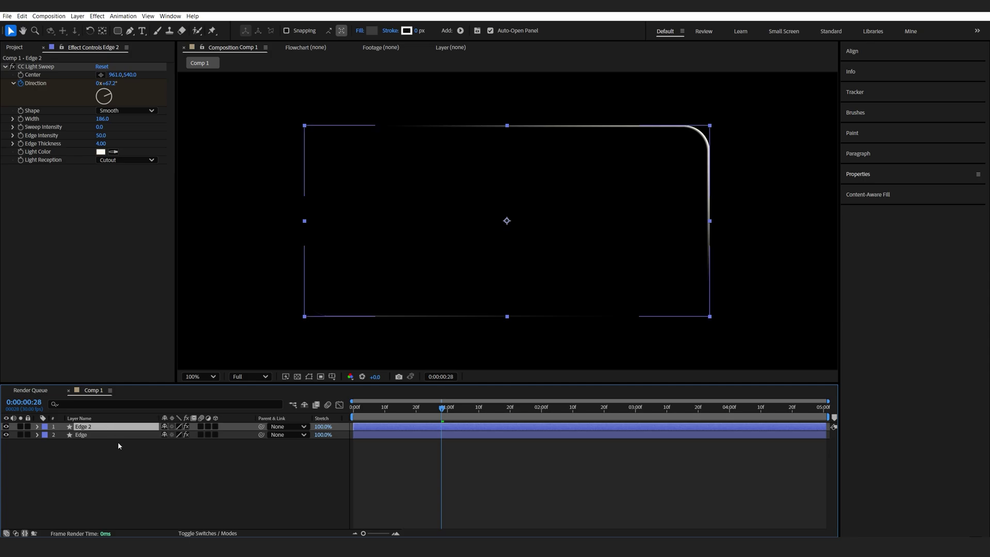
pyautogui.press('Return')
pyautogui.write('Main')
pyautogui.press('Return')
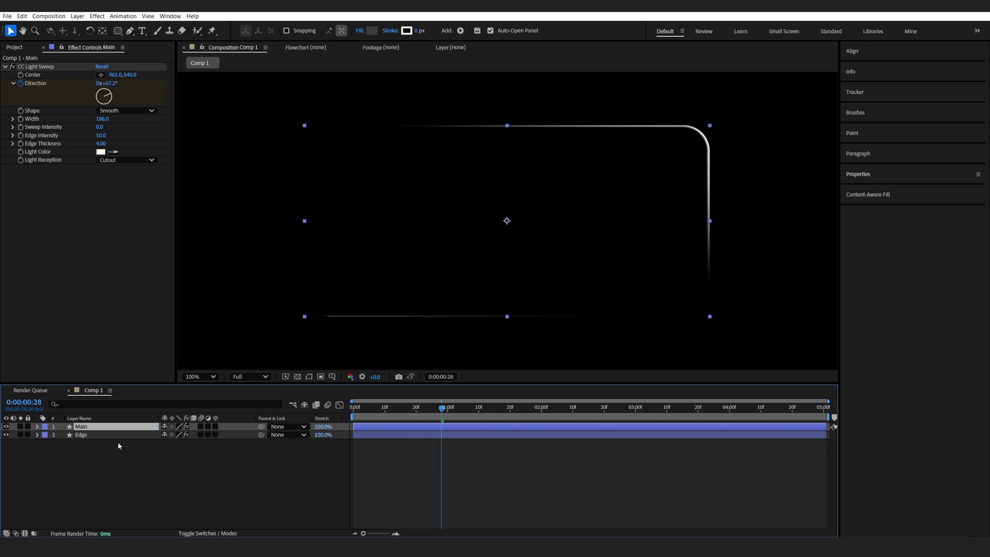
pyautogui.moveTo(93, 425); pyautogui.dragTo(83, 438)
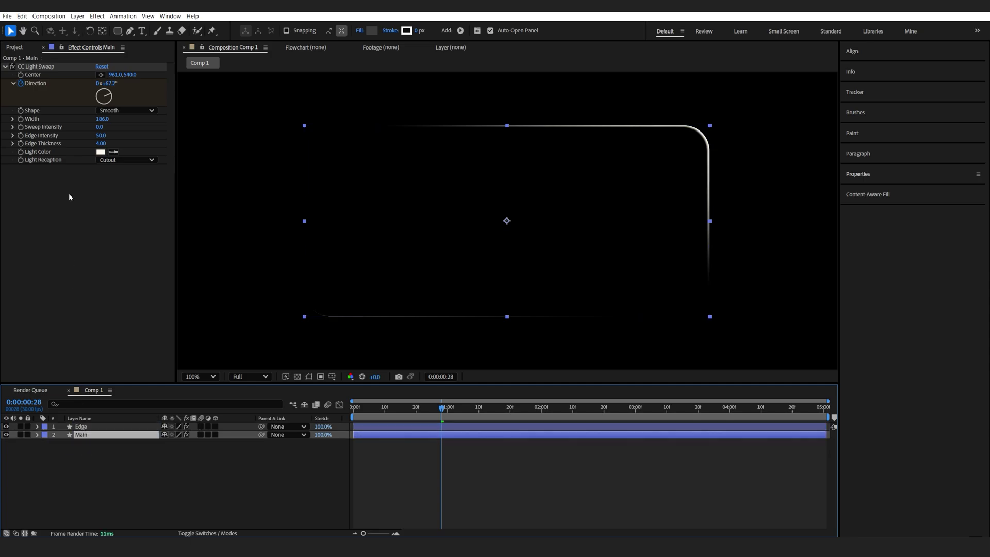
# Step: Replace Main's CC Light Sweep with a dark Gradient Ramp fill
pyautogui.click(36, 66)
pyautogui.press('Delete')
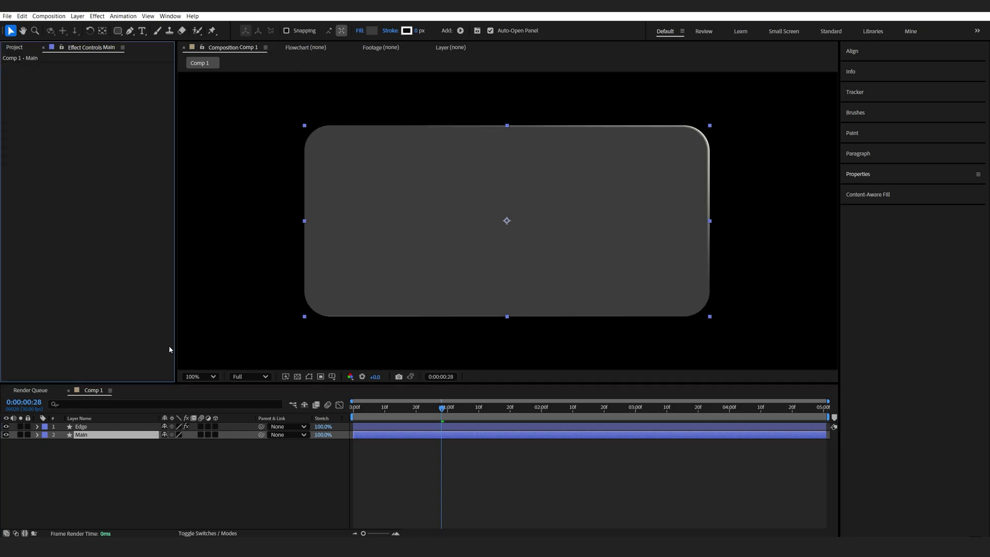
pyautogui.hotkey('ctrl', 'space')
pyautogui.write('gra')
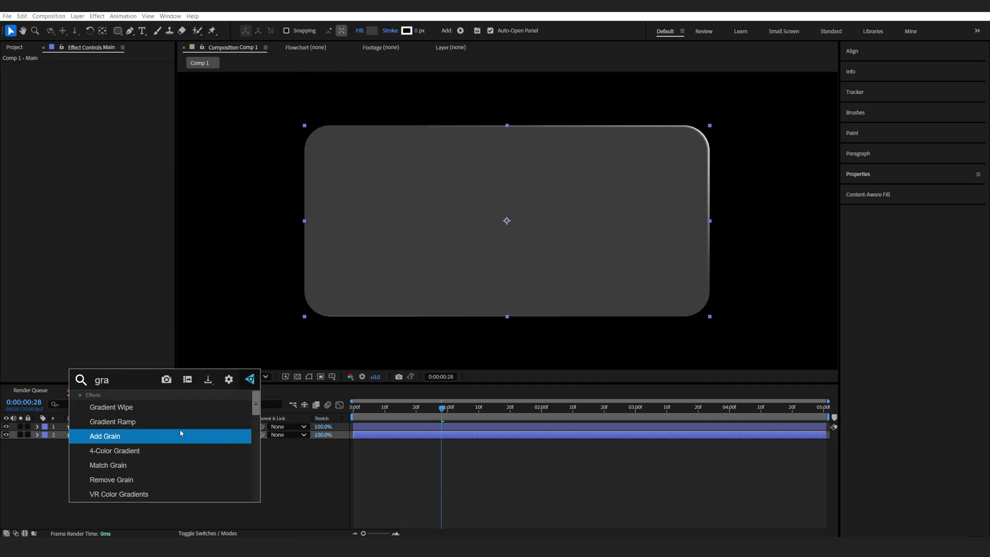
pyautogui.click(150, 421)
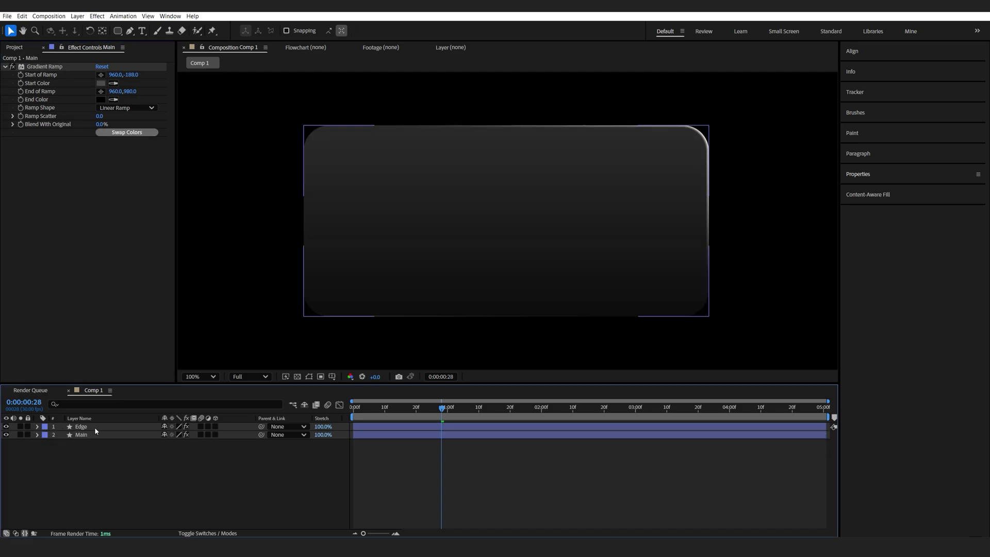
pyautogui.click(94, 427)
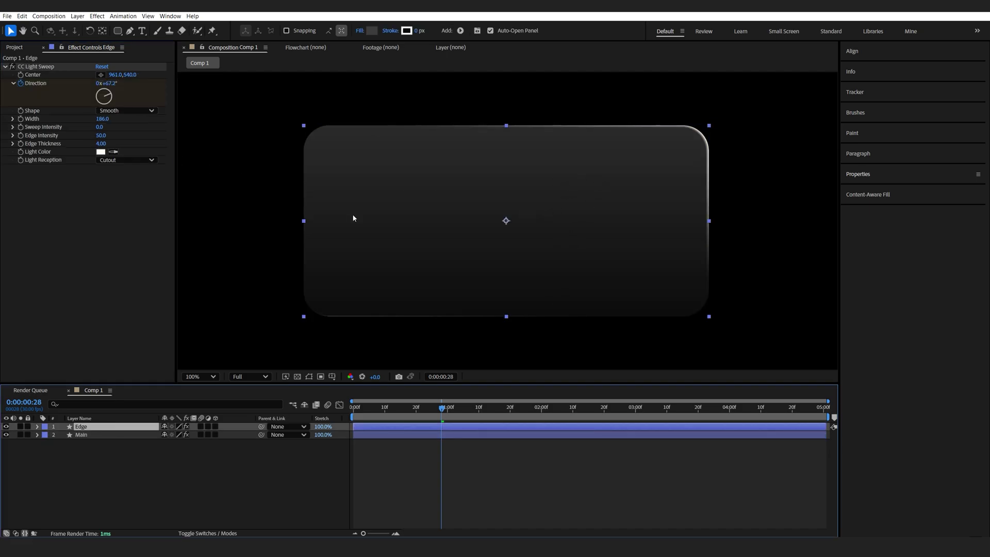
# Step: Try a red Tint effect on the Edge layer, then delete it
pyautogui.hotkey('ctrl', 'space')
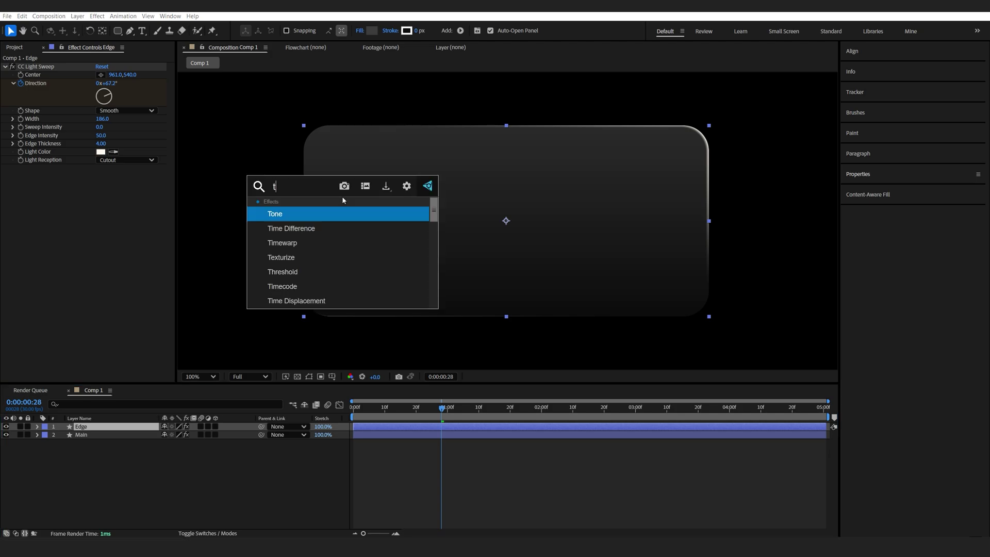
pyautogui.write('tint')
pyautogui.press('Return')
pyautogui.click(102, 186)
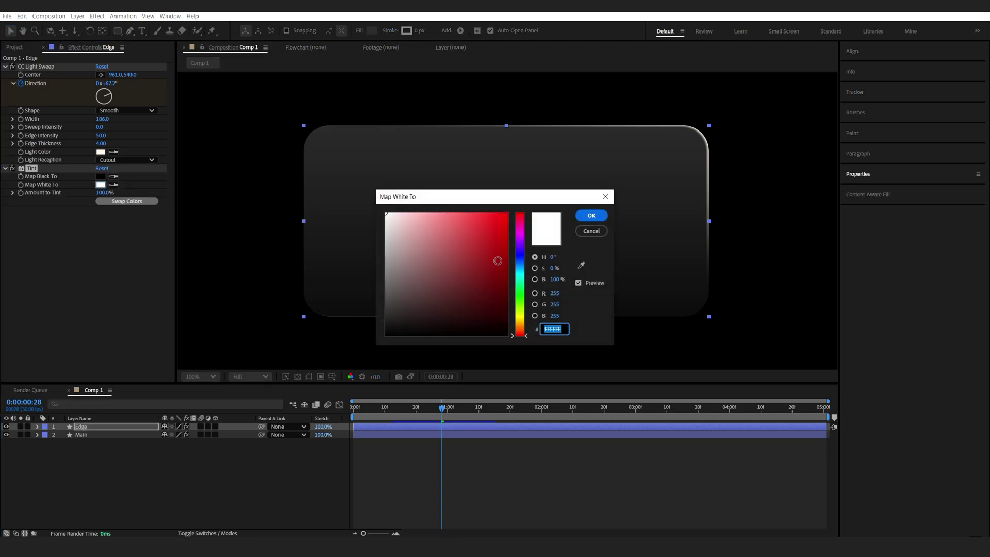
pyautogui.click(507, 222)
pyautogui.click(590, 216)
pyautogui.click(32, 168)
pyautogui.press('Delete')
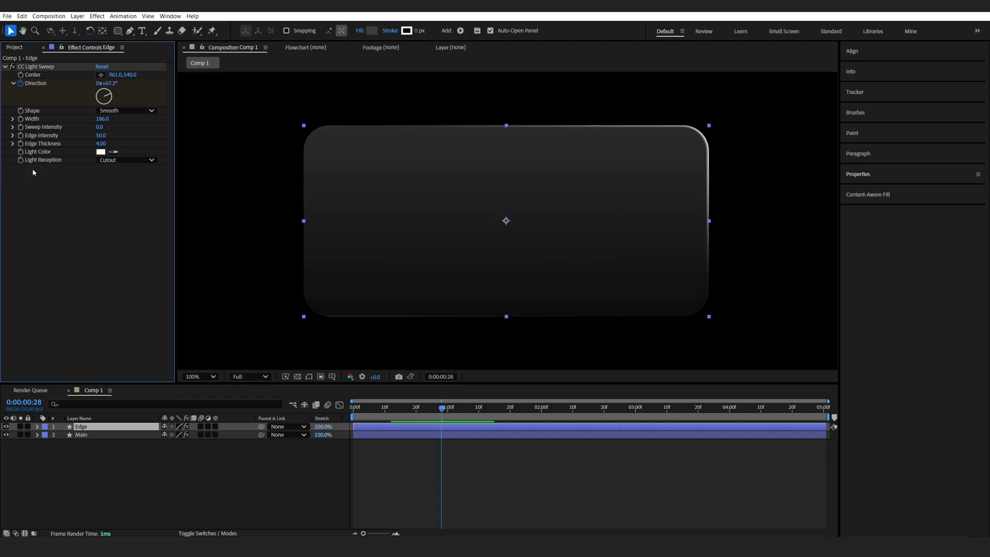
# Step: Apply 4-Color Gradient to Edge and make Color 1 orange
pyautogui.hotkey('ctrl', 'space')
pyautogui.write('4')
pyautogui.click(55, 186)
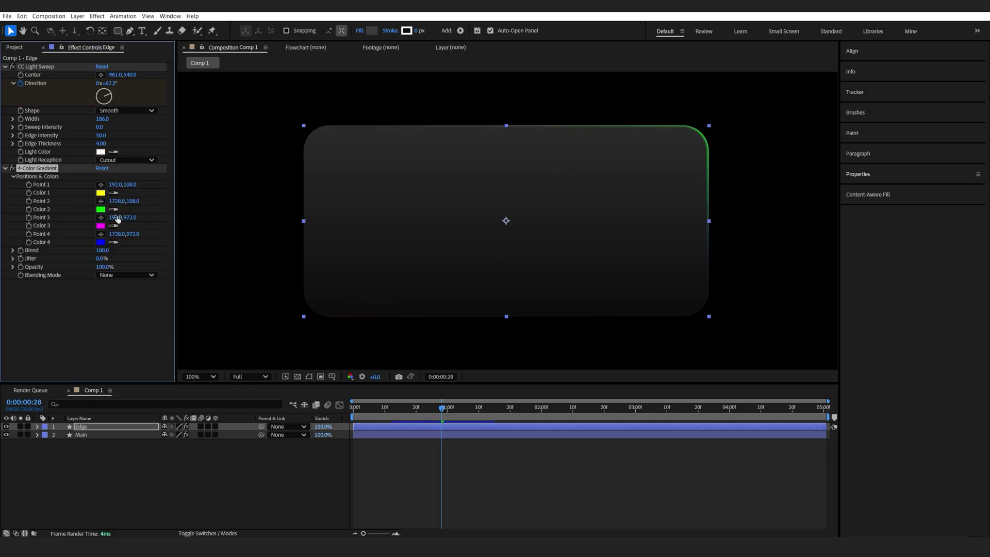
pyautogui.click(100, 192)
pyautogui.click(520, 323)
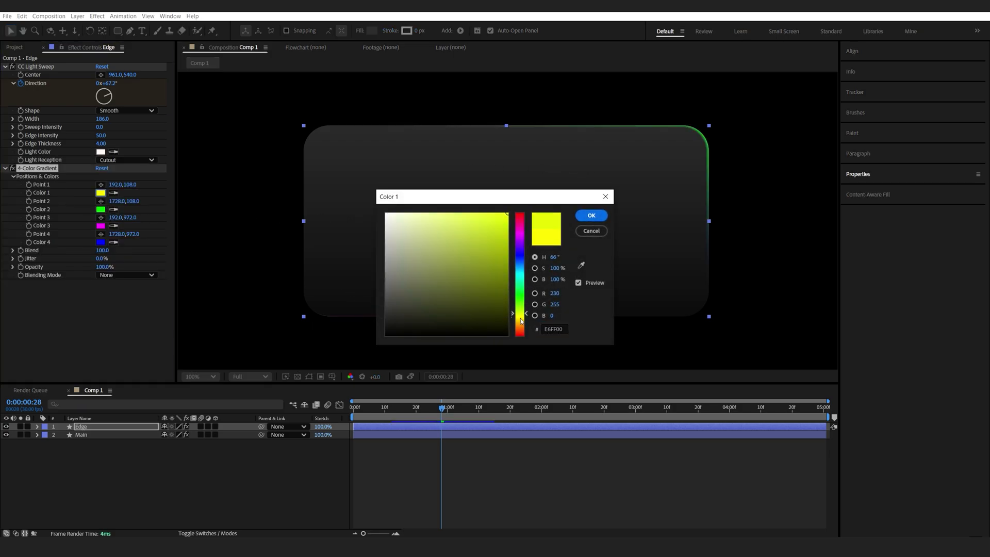
pyautogui.moveTo(493, 266); pyautogui.dragTo(494, 231)
pyautogui.click(590, 215)
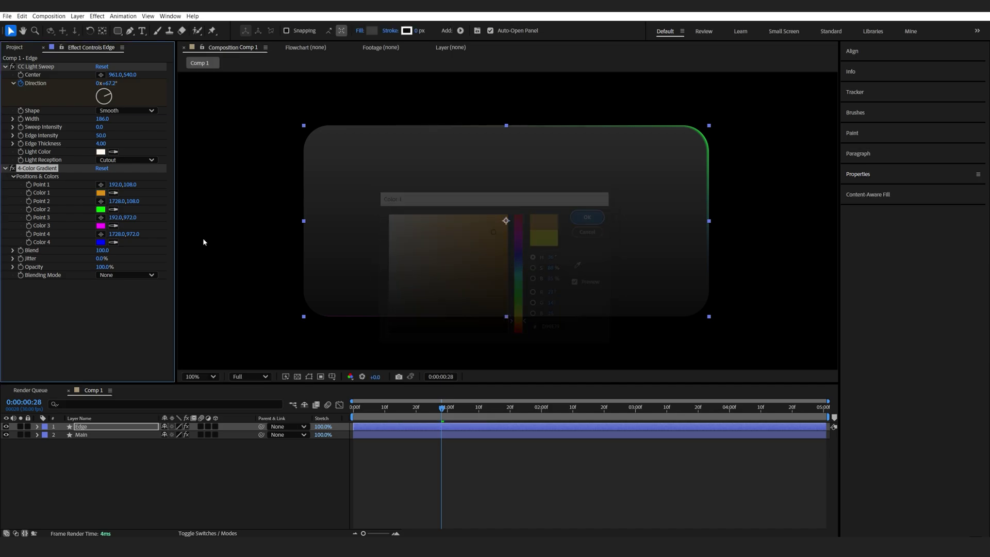
# Step: Make Color 2 teal and Color 4 purple, then hide the Main layer
pyautogui.click(100, 209)
pyautogui.click(519, 271)
pyautogui.click(483, 247)
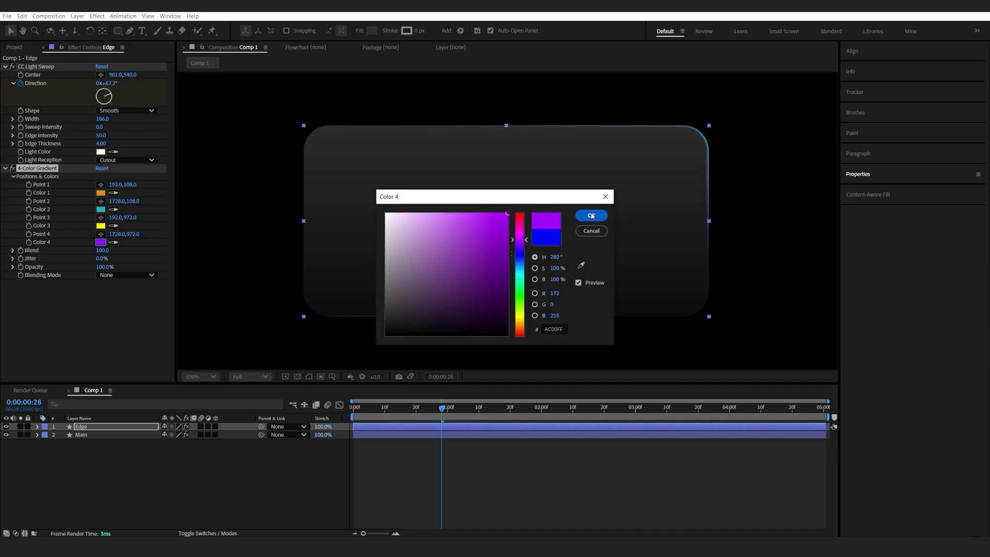
pyautogui.click(591, 215)
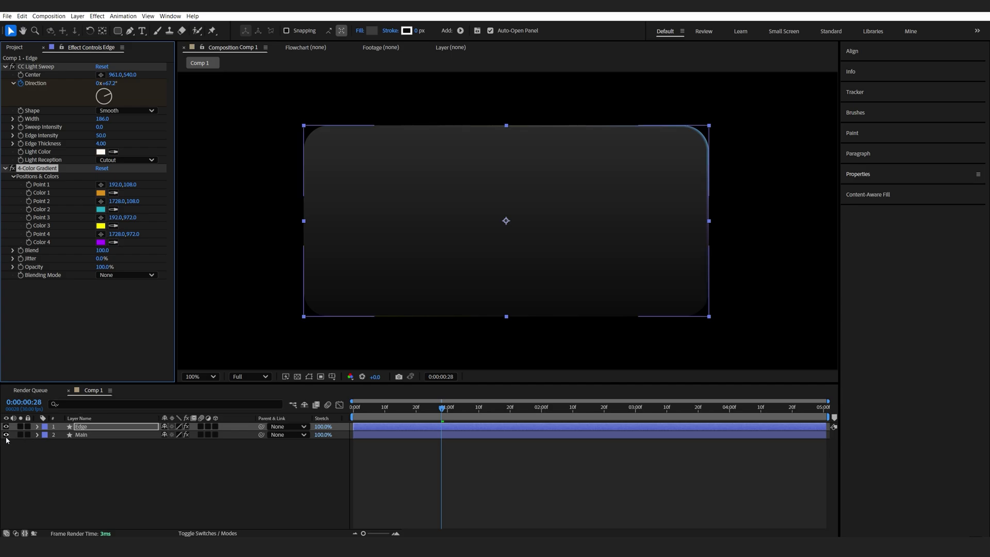
pyautogui.click(5, 434)
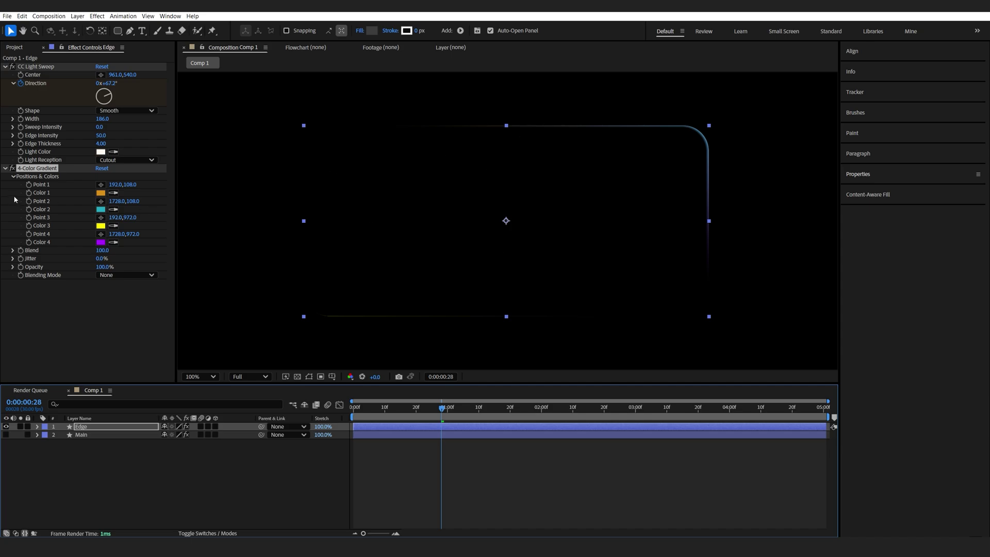
pyautogui.keyDown('alt'); pyautogui.click(29, 184); pyautogui.keyUp('alt')
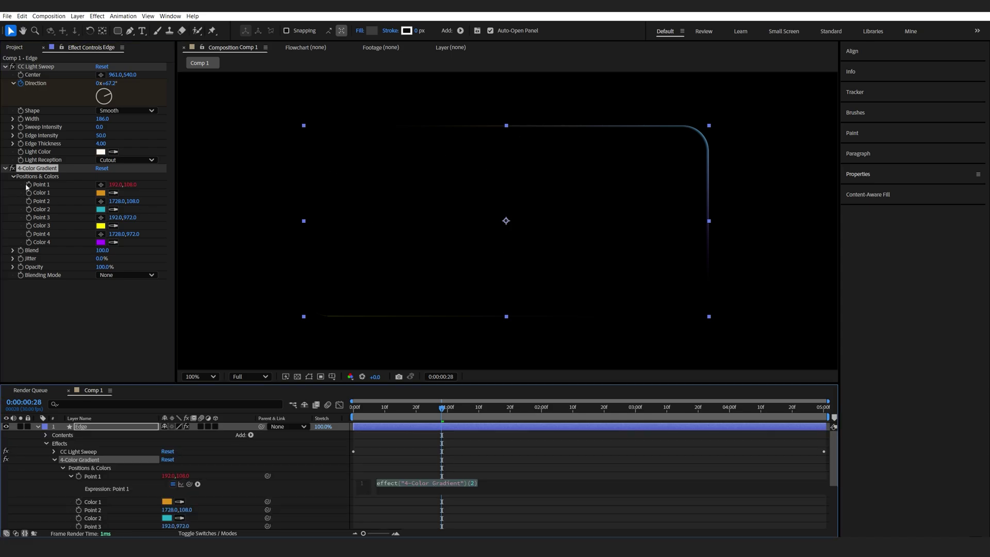
# Step: Give Point 1 the expression wiggle(0.5,600)
pyautogui.write('wiggle')
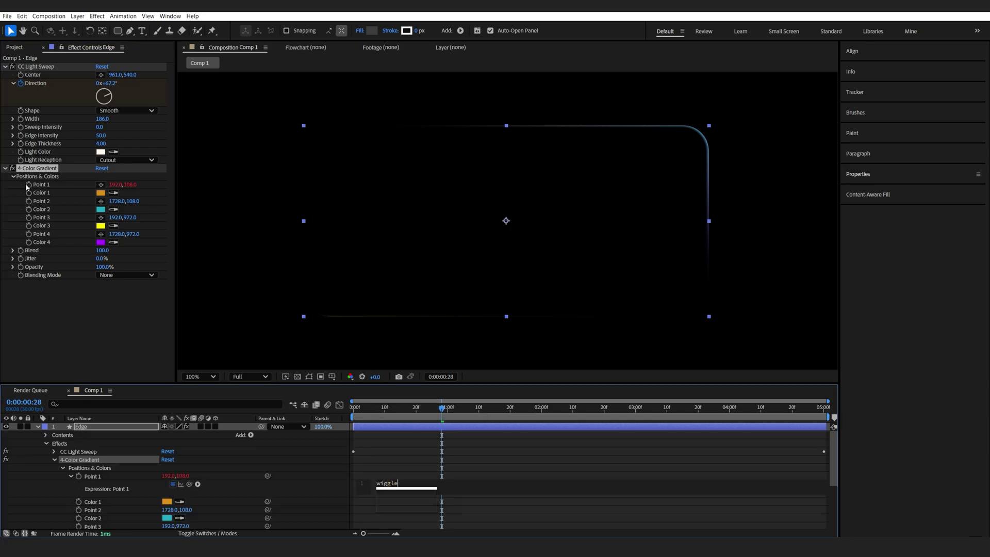
pyautogui.press('Return')
pyautogui.write('0.5,600')
pyautogui.click(27, 186)
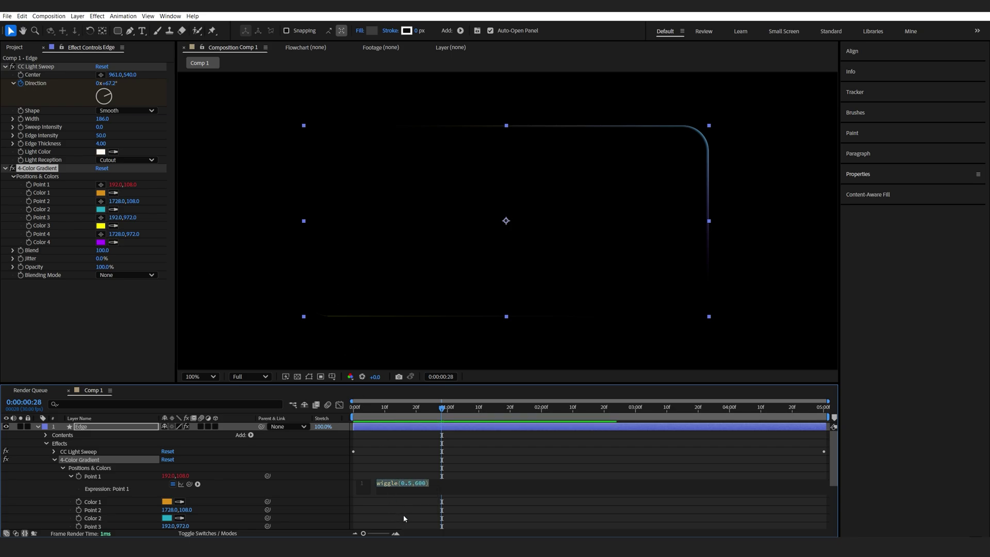
# Step: Paste the wiggle(0.5,600) expression into Points 2, 3 and 4
pyautogui.keyDown('alt'); pyautogui.click(29, 202); pyautogui.keyUp('alt')
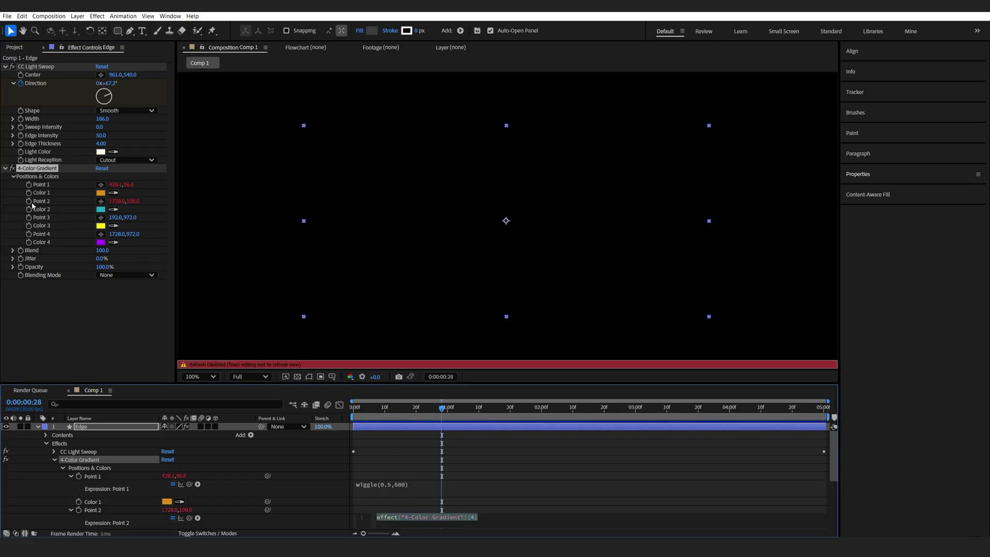
pyautogui.write('wiggle(0.5,600)')
pyautogui.keyDown('alt'); pyautogui.click(29, 218); pyautogui.keyUp('alt')
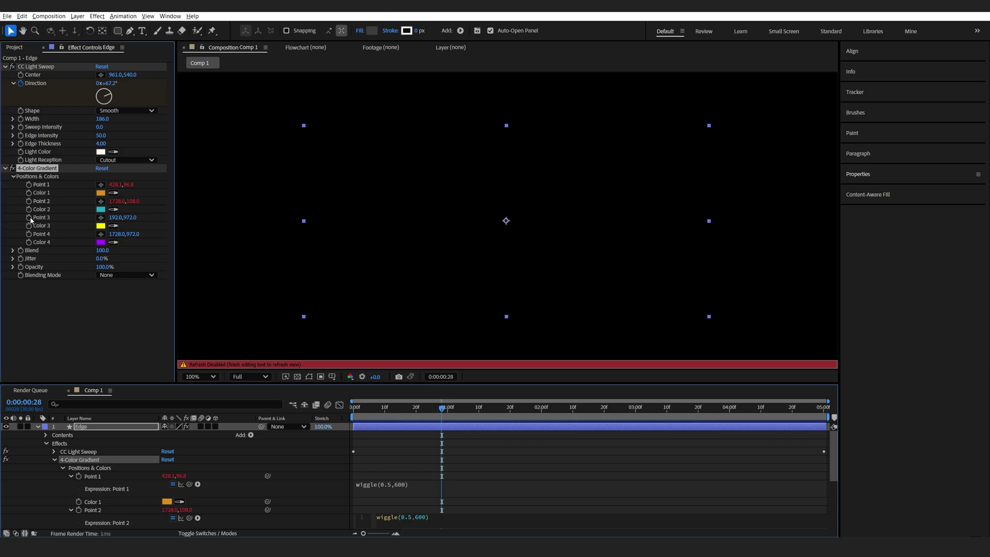
pyautogui.write('wiggle(0.5,600)')
pyautogui.keyDown('alt'); pyautogui.click(30, 234); pyautogui.keyUp('alt')
pyautogui.write('wiggle(0.5,600)')
pyautogui.click(86, 316)
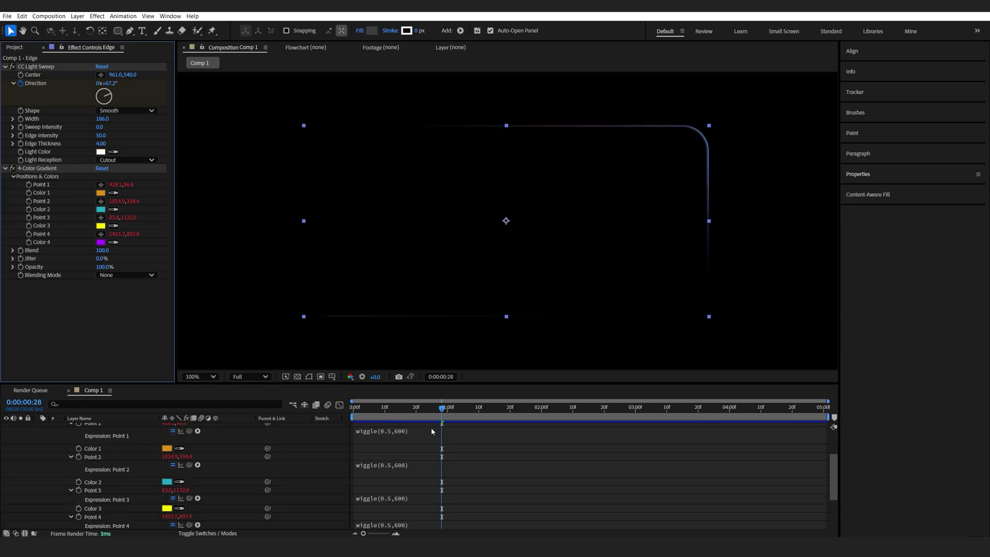
# Step: Preview the drifting edge colours and select the Edge layer
pyautogui.press('space')
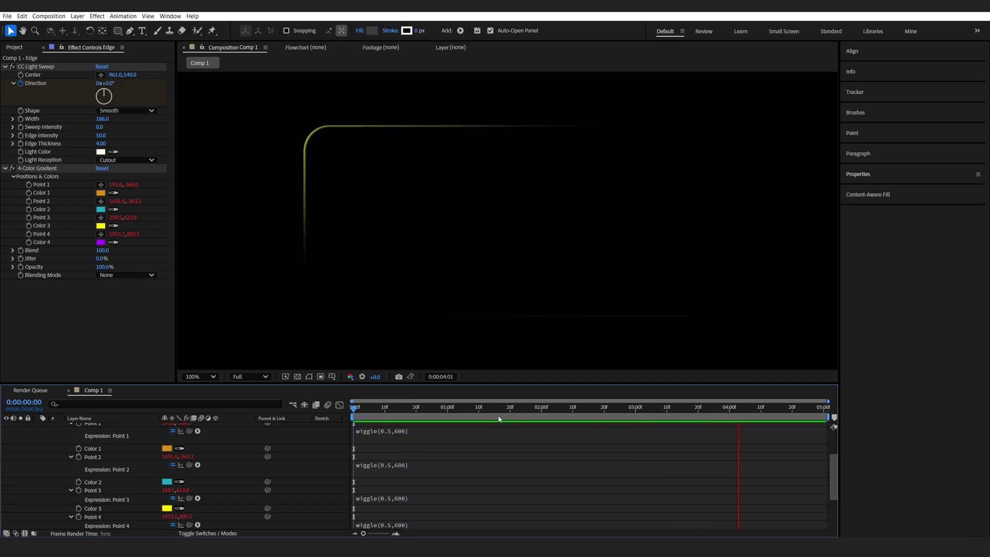
pyautogui.click(277, 426)
pyautogui.click(48, 435)
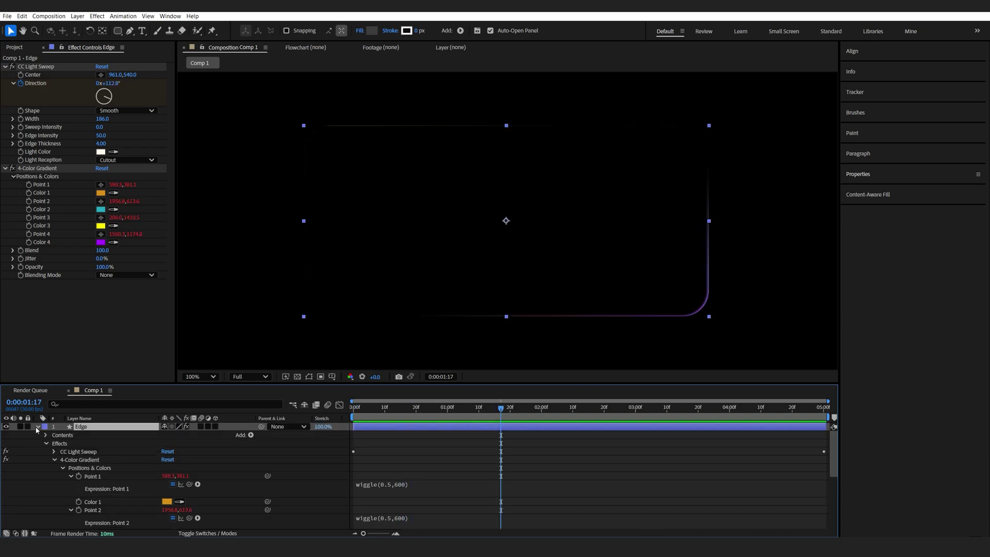
# Step: Add Deep Glow to the Edge layer and switch it off
pyautogui.click(37, 427)
pyautogui.hotkey('ctrl', 'space')
pyautogui.write('deep')
pyautogui.click(145, 398)
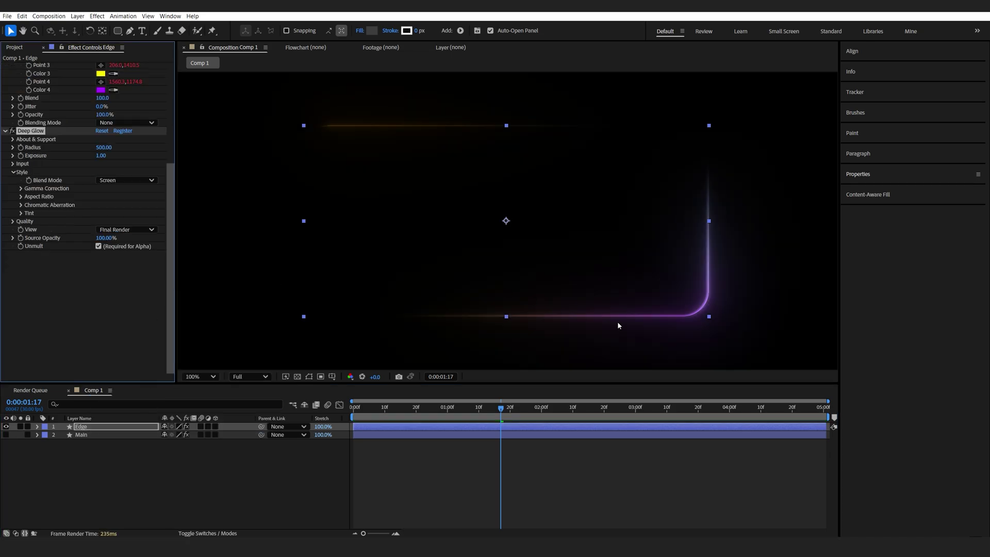
pyautogui.click(12, 130)
# Step: Add Glow with radius about 5.9, then duplicate it as Glow 2 with radius 13.2
pyautogui.hotkey('ctrl', 'space')
pyautogui.write('glow')
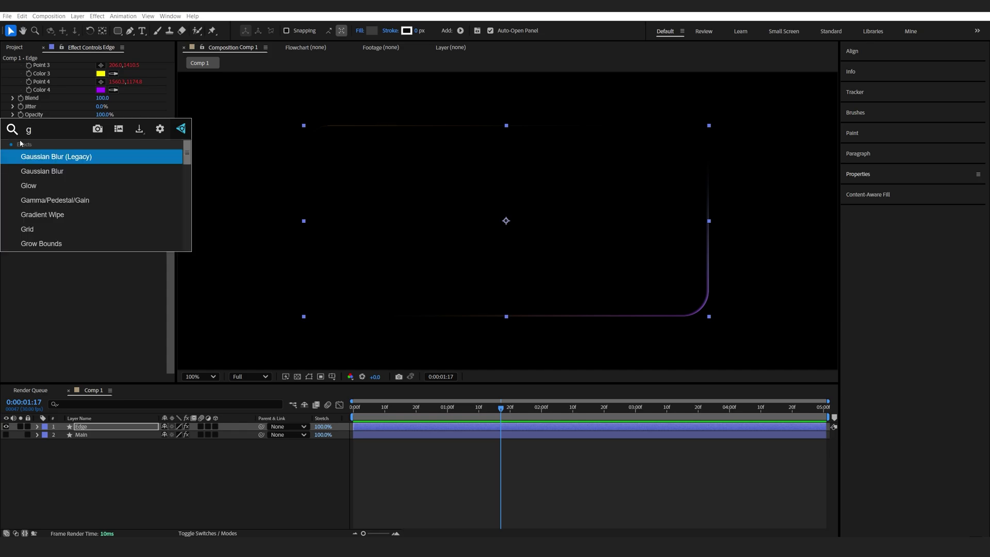
pyautogui.click(66, 150)
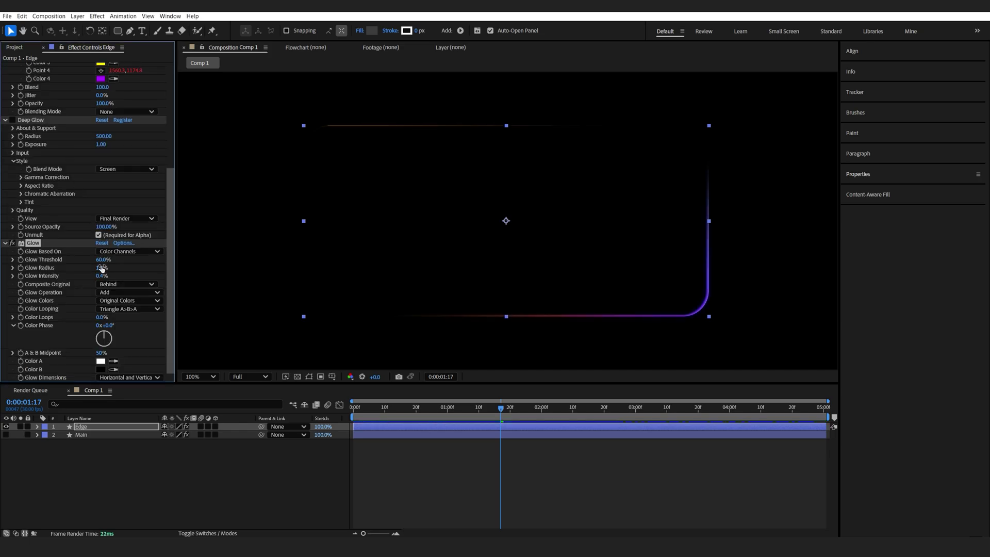
pyautogui.moveTo(101, 267)
pyautogui.mouseDown()
pyautogui.moveTo(128, 268)
pyautogui.moveTo(105, 276)
pyautogui.moveTo(117, 272)
pyautogui.moveTo(88, 263)
pyautogui.mouseUp()
pyautogui.hotkey('ctrl', 'd')
pyautogui.moveTo(99, 272)
pyautogui.mouseDown()
pyautogui.moveTo(133, 268)
pyautogui.moveTo(89, 282)
pyautogui.mouseUp()
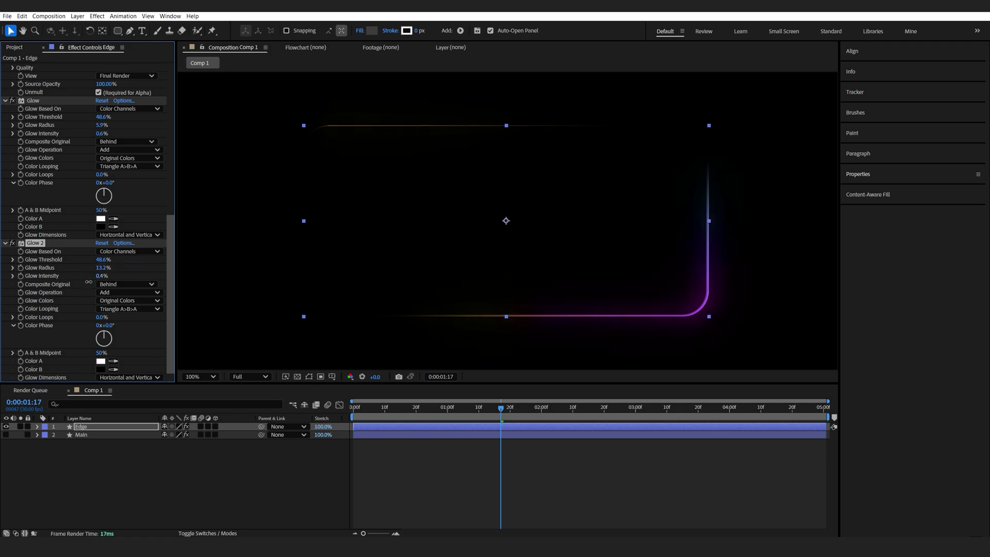
# Step: Show the Main layer again and set the project colour depth to 16 bpc
pyautogui.click(112, 478)
pyautogui.click(6, 435)
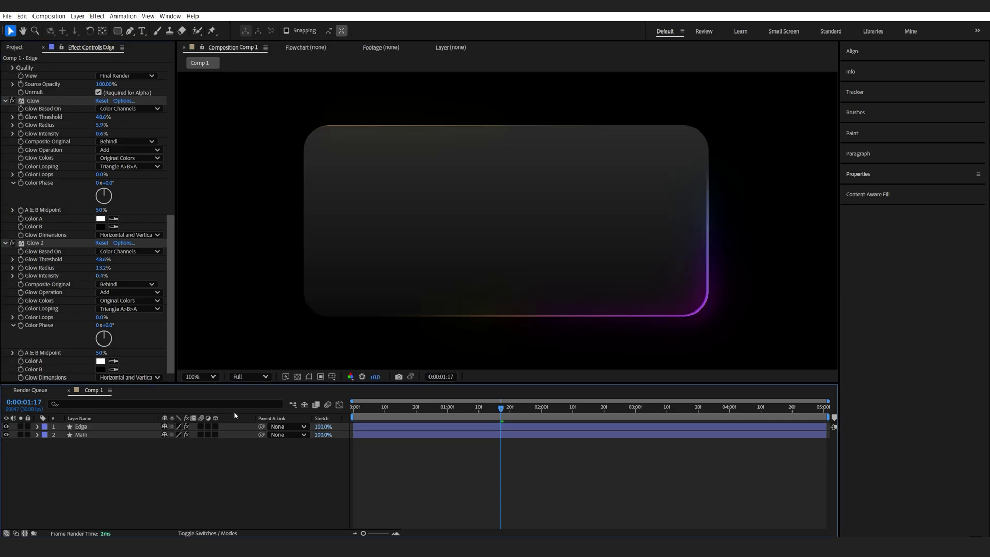
pyautogui.hotkey('ctrl', '0')
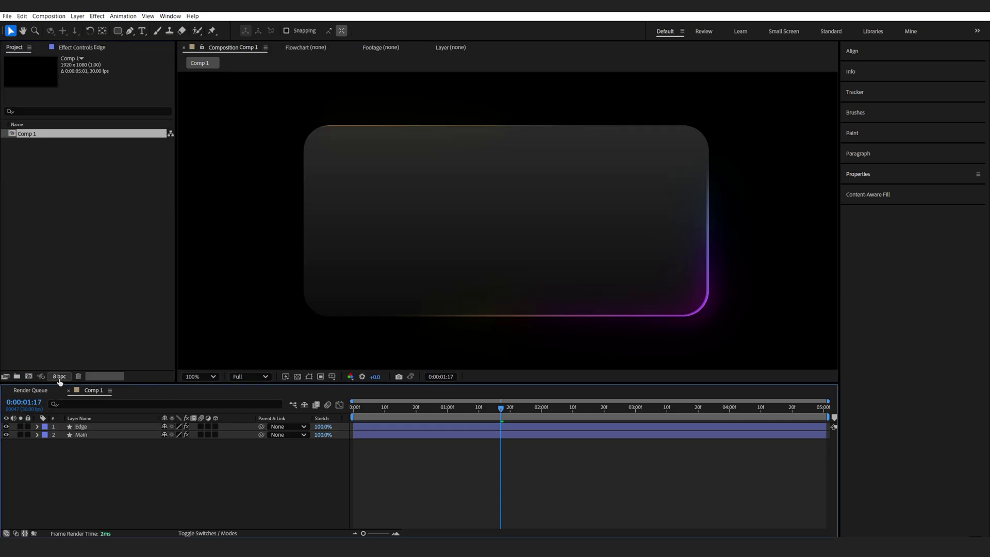
pyautogui.keyDown('alt'); pyautogui.click(60, 376); pyautogui.keyUp('alt')
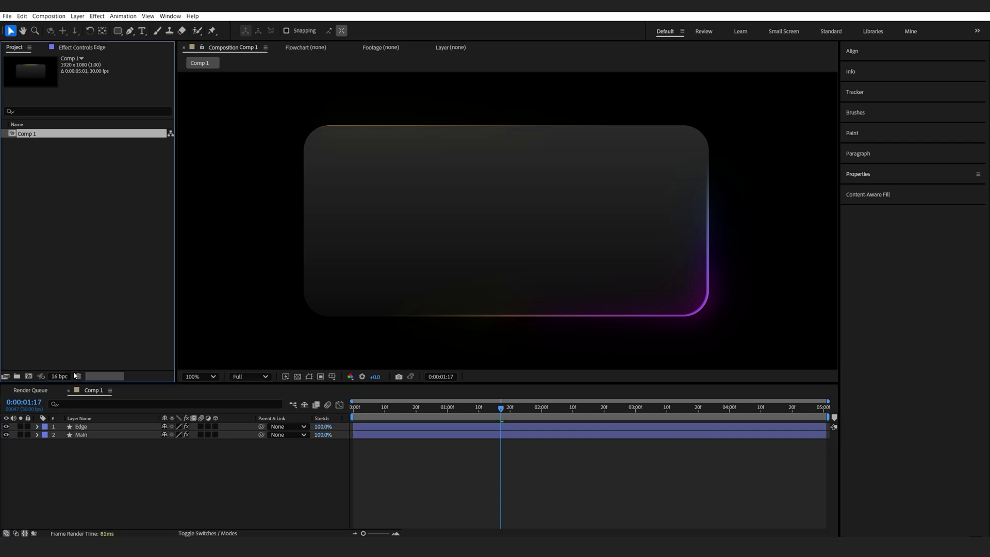
# Step: Open Edge's effect settings, with the sweep at Width 128 and Edge Thickness 2.50, and preview the glow
pyautogui.click(653, 271)
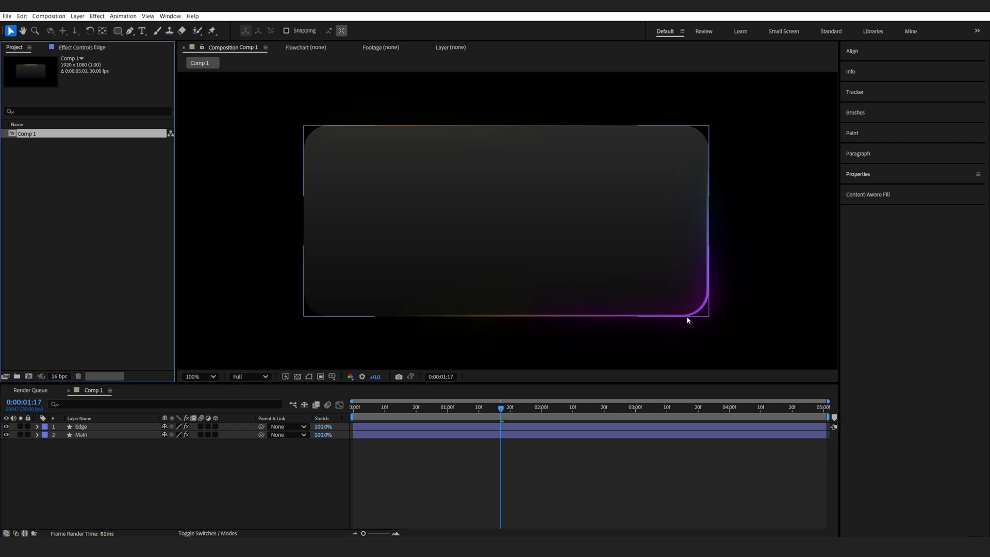
pyautogui.click(567, 361)
pyautogui.click(653, 294)
pyautogui.click(578, 351)
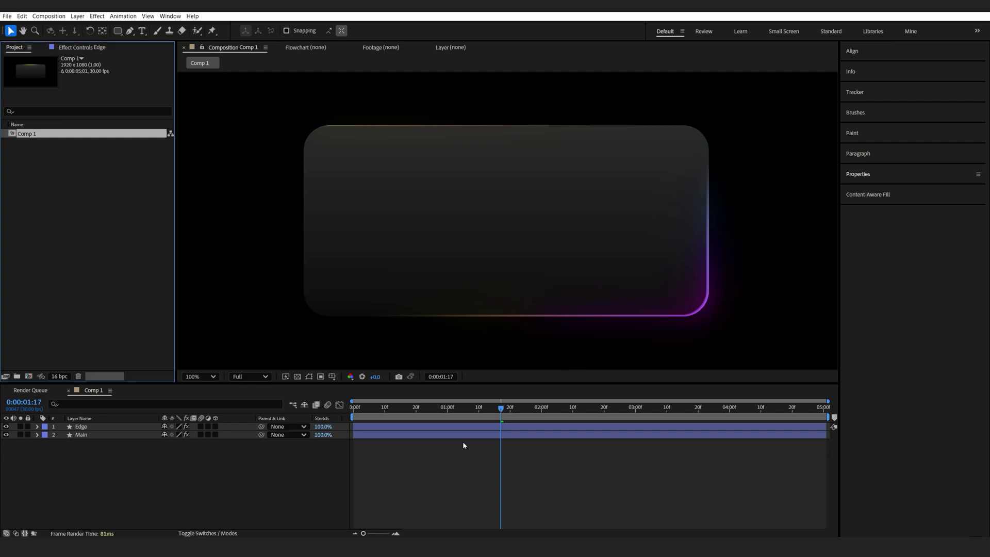
pyautogui.click(129, 426)
pyautogui.click(76, 47)
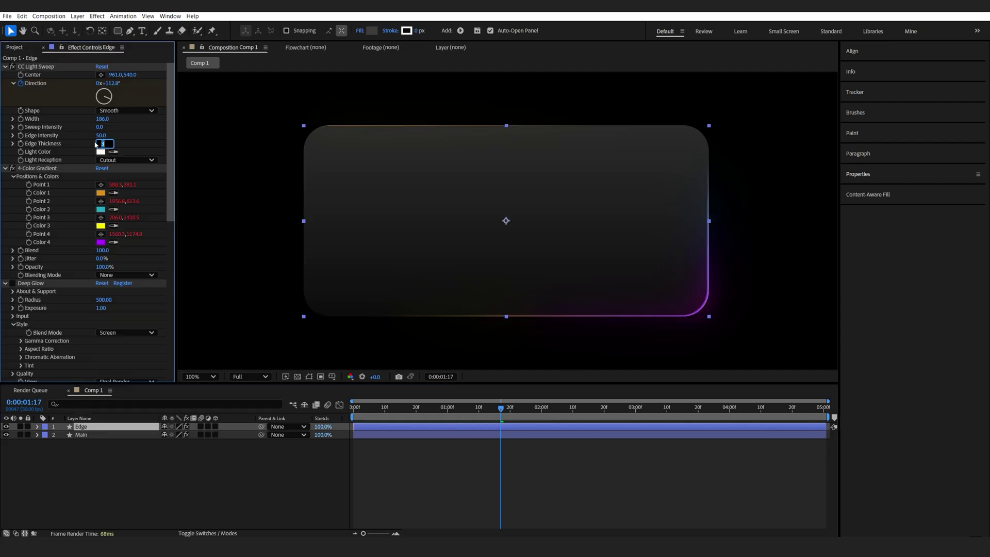
pyautogui.click(242, 457)
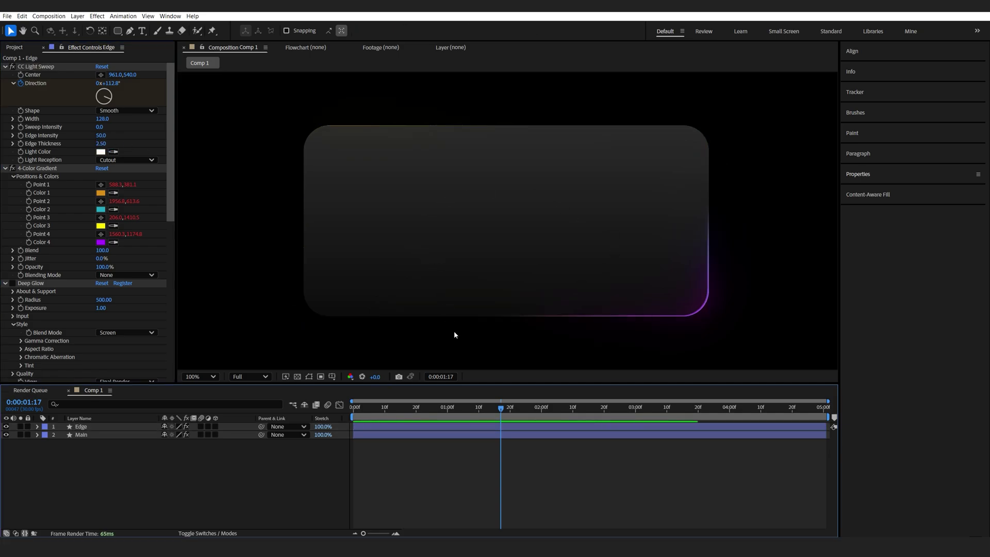
pyautogui.rightClick(206, 475)
# Step: Create a 'test' text layer and move it to the bottom of the layer stack
pyautogui.moveTo(246, 375)
pyautogui.click(373, 387)
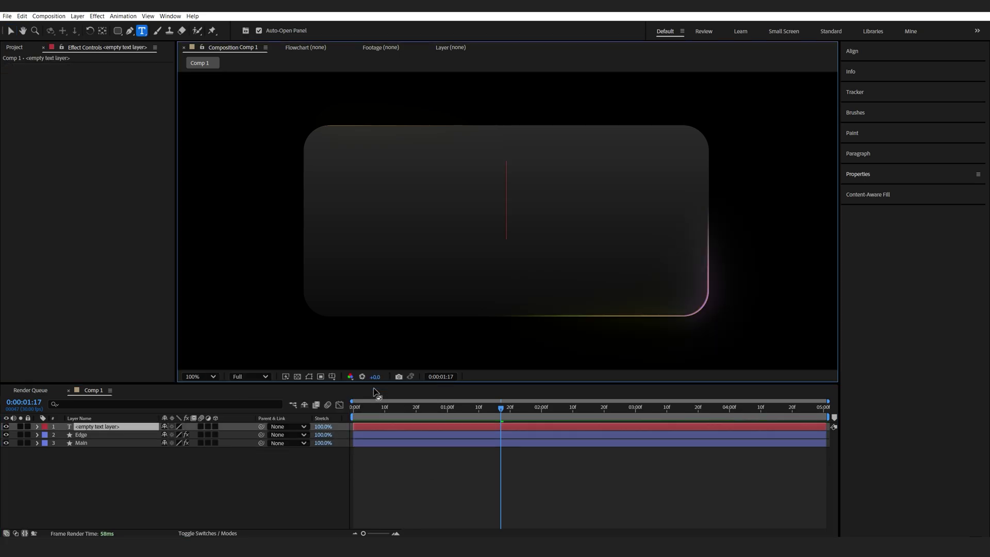
pyautogui.write('test')
pyautogui.click(80, 424)
pyautogui.moveTo(80, 424); pyautogui.dragTo(84, 473)
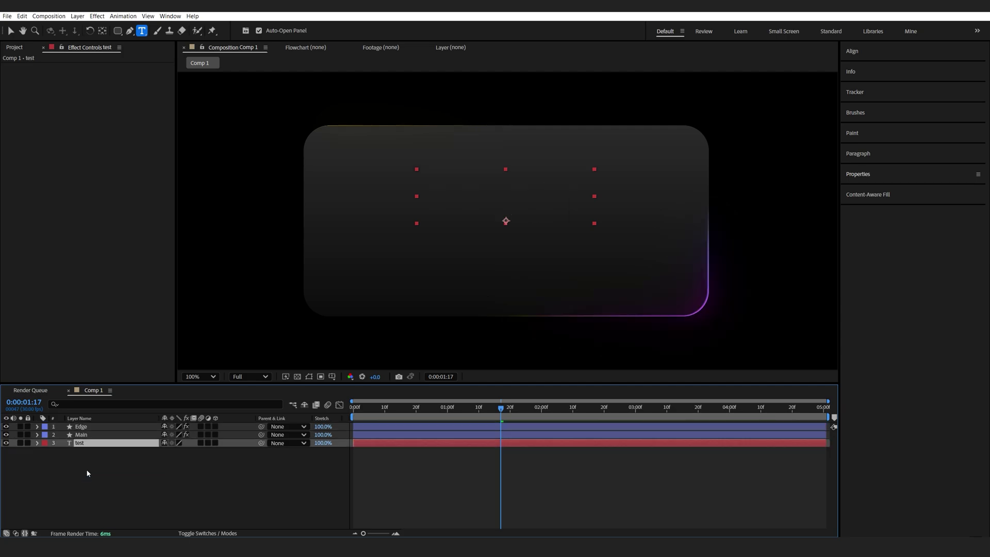
# Step: Set the Main layer's opacity to 70%
pyautogui.hotkey('ctrl', 'Up')
pyautogui.press('t')
pyautogui.click(165, 442)
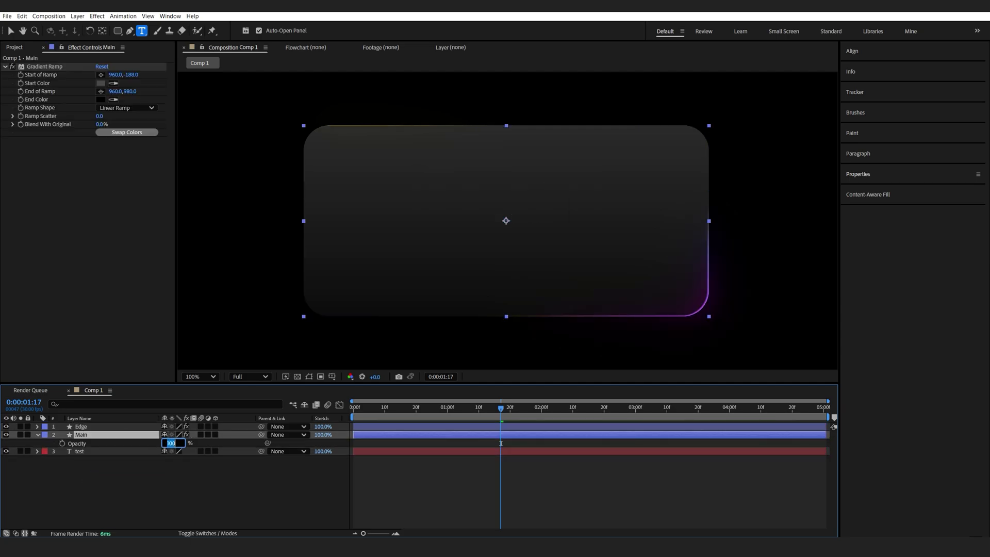
pyautogui.write('70')
pyautogui.press('Return')
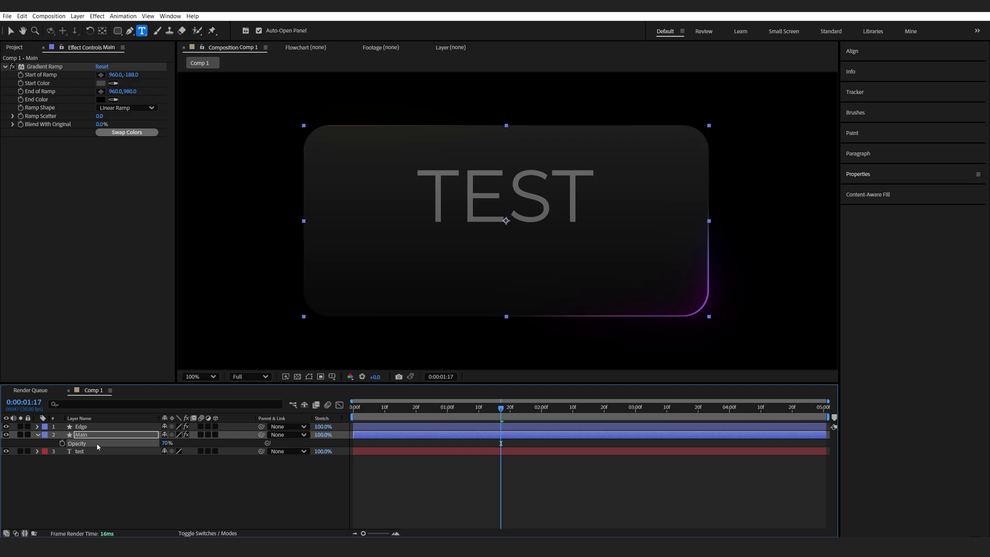
# Step: Centre the TEST text's anchor point and position it in the middle of the composition
pyautogui.click(92, 449)
pyautogui.hotkey('ctrl', 'alt', 'Home')
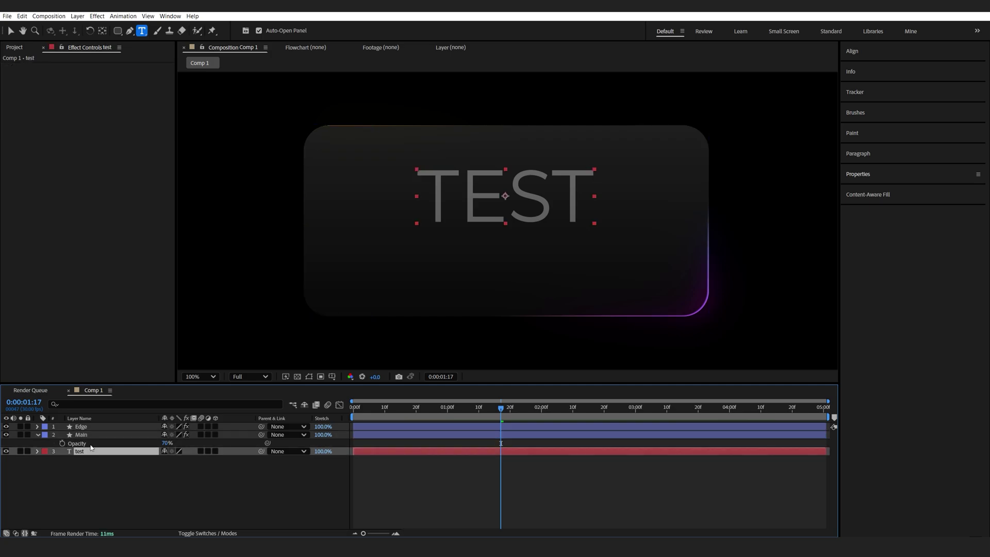
pyautogui.hotkey('ctrl', 'Home')
pyautogui.click(173, 481)
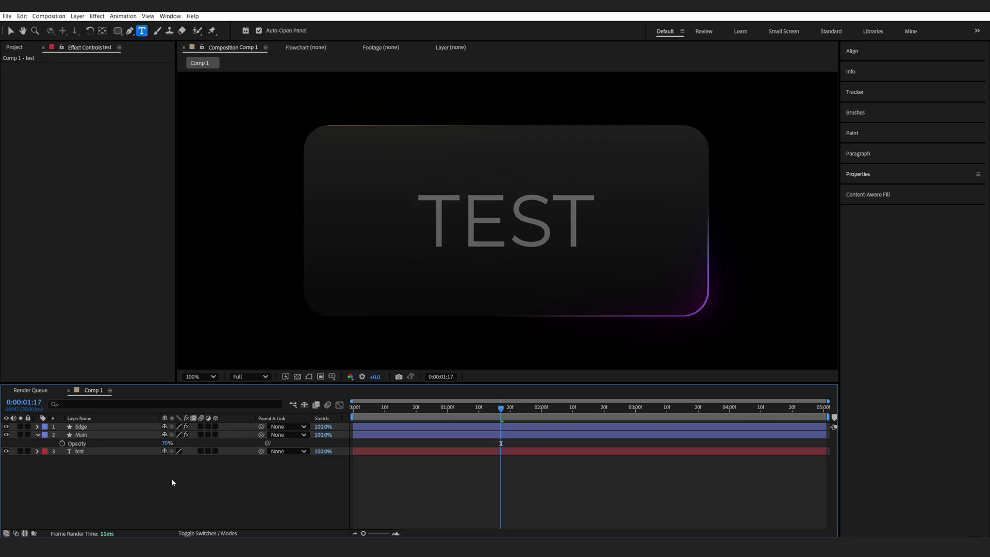
# Step: Duplicate Main, rename the copy 'Blur', and remove its Gradient Ramp effect
pyautogui.click(86, 435)
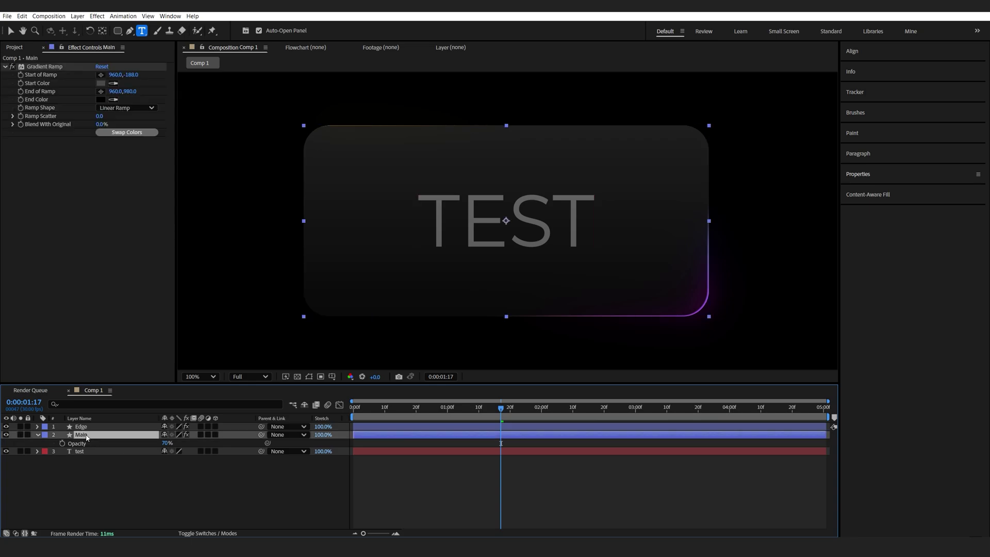
pyautogui.hotkey('ctrl', 'd')
pyautogui.click(98, 442)
pyautogui.press('Return')
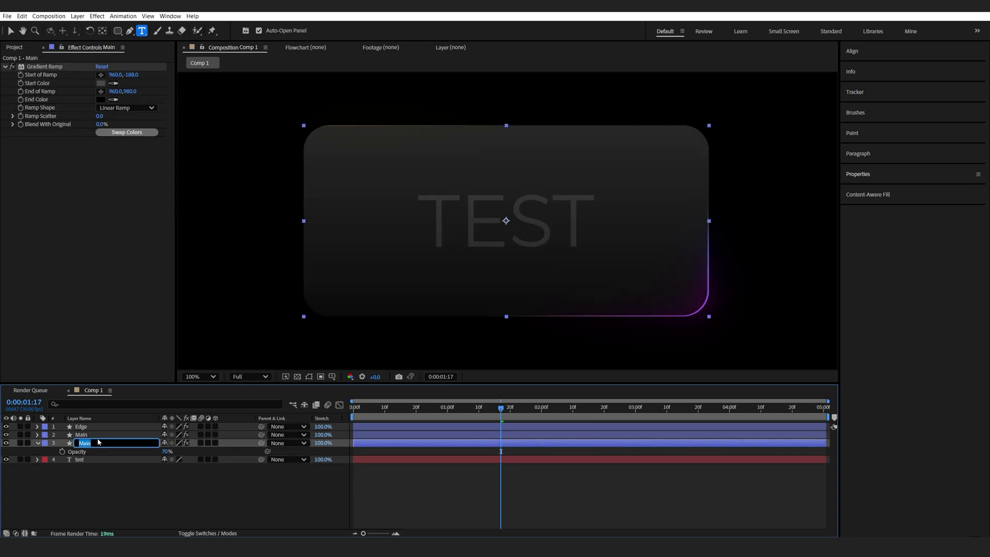
pyautogui.write('Blur')
pyautogui.press('Return')
pyautogui.click(31, 69)
pyautogui.press('Delete')
# Step: Apply Fast Box Blur with radius 50 to Blur, make it an adjustment layer at 100% opacity
pyautogui.hotkey('ctrl', 'space')
pyautogui.write('f')
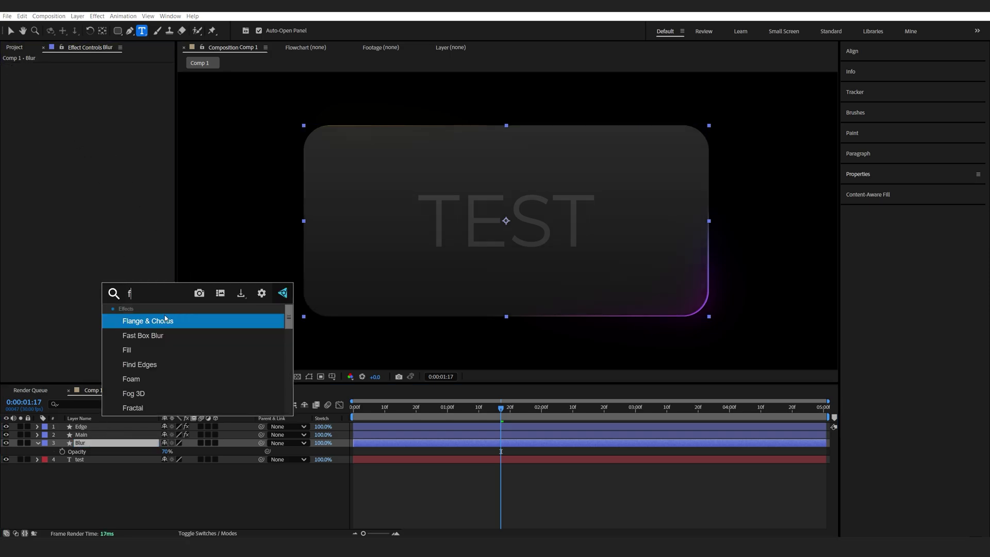
pyautogui.write('as')
pyautogui.press('Return')
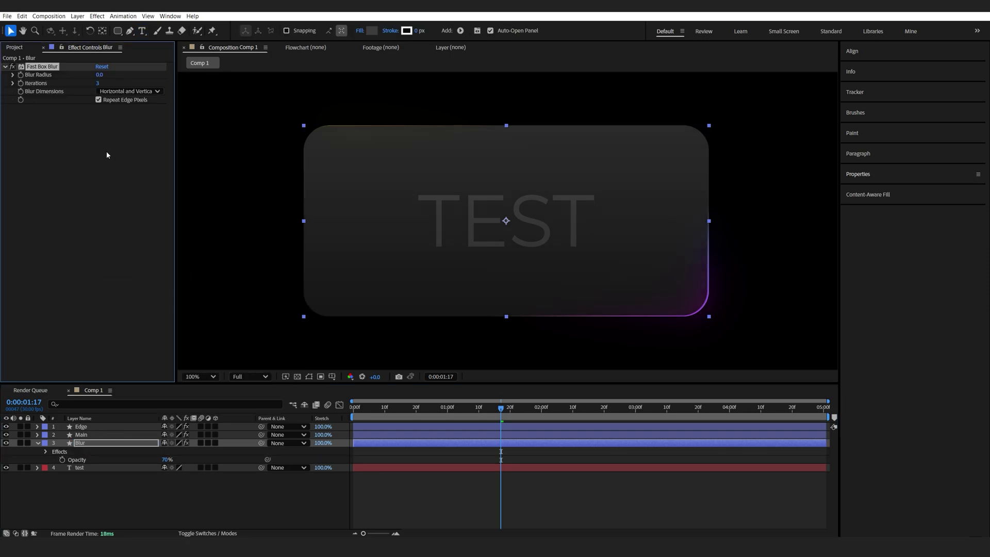
pyautogui.click(103, 75)
pyautogui.write('50')
pyautogui.press('Return')
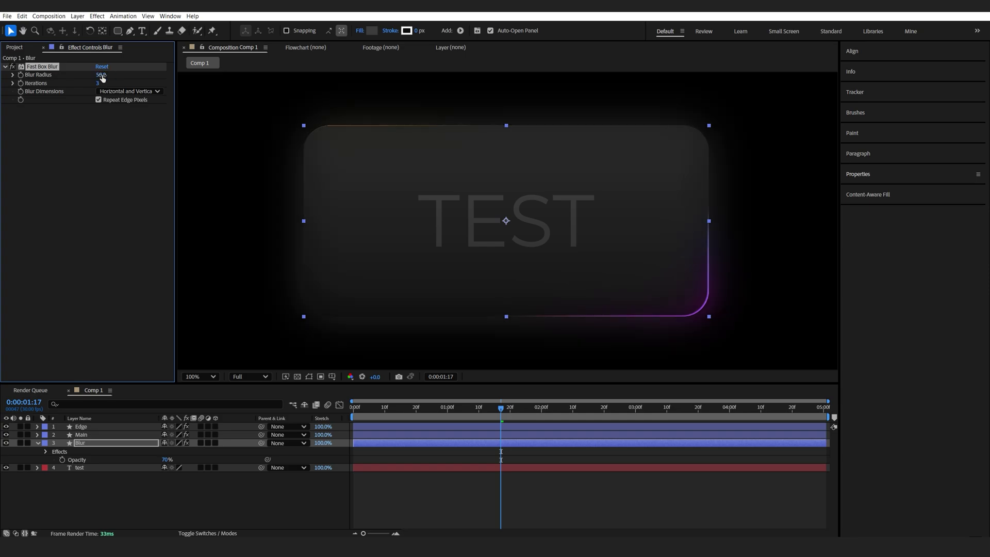
pyautogui.click(208, 443)
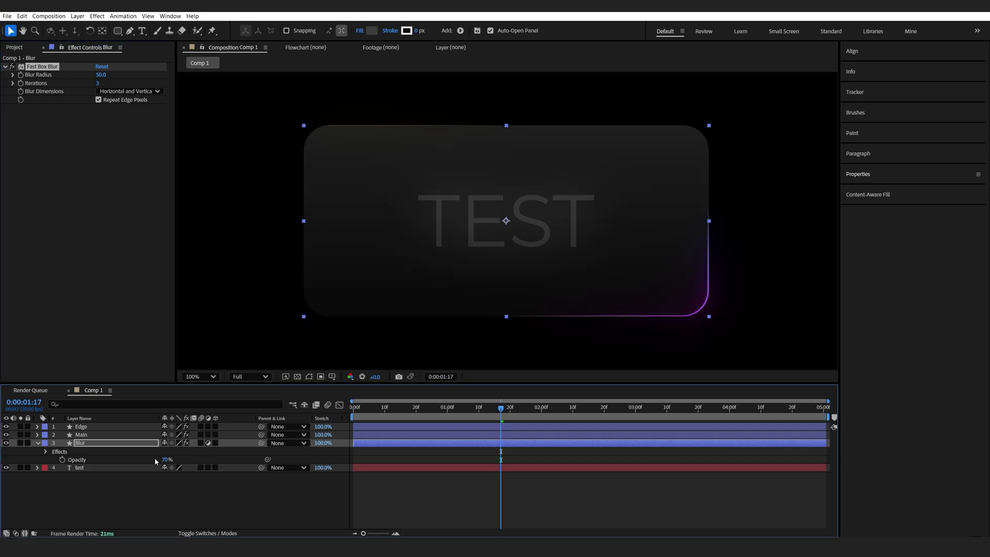
pyautogui.moveTo(167, 462); pyautogui.dragTo(222, 457)
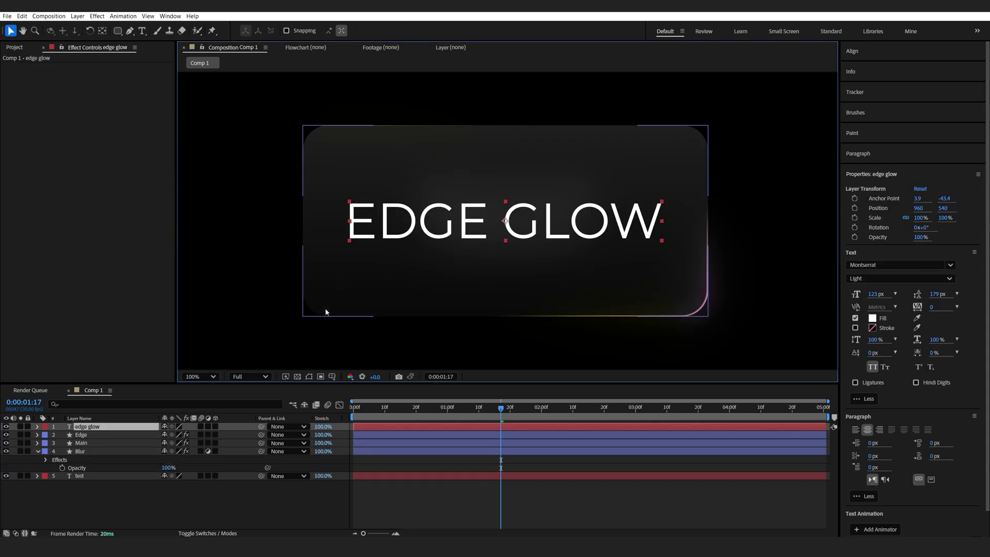
# Step: Drag the TEST text below the card to check it, then undo the move
pyautogui.click(138, 506)
pyautogui.click(80, 475)
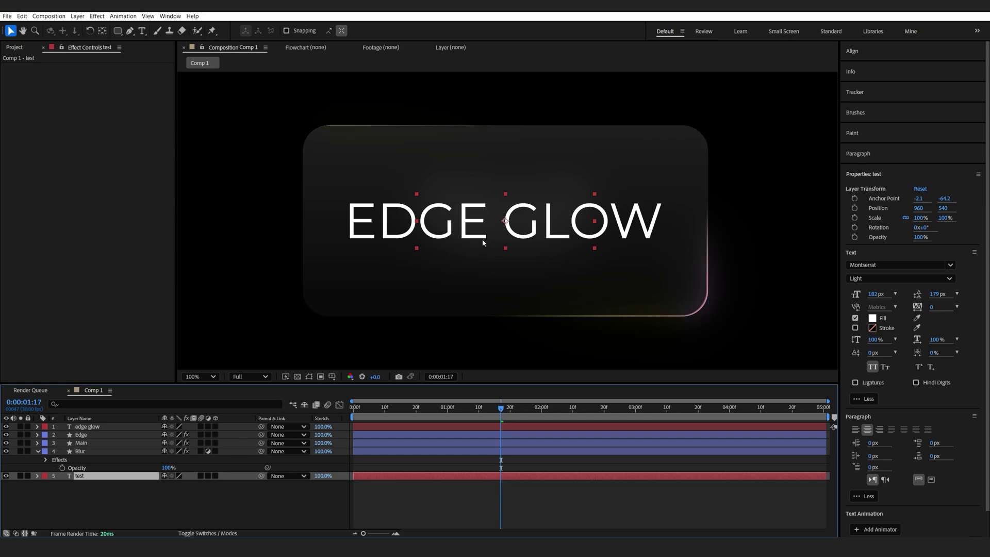
pyautogui.moveTo(482, 239); pyautogui.dragTo(479, 326)
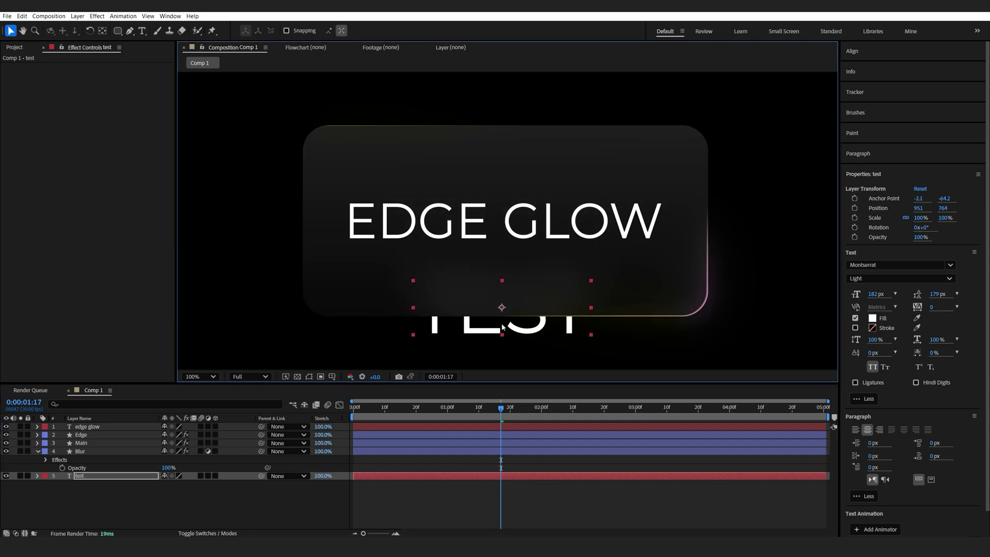
pyautogui.hotkey('ctrl', 'z')
pyautogui.click(168, 506)
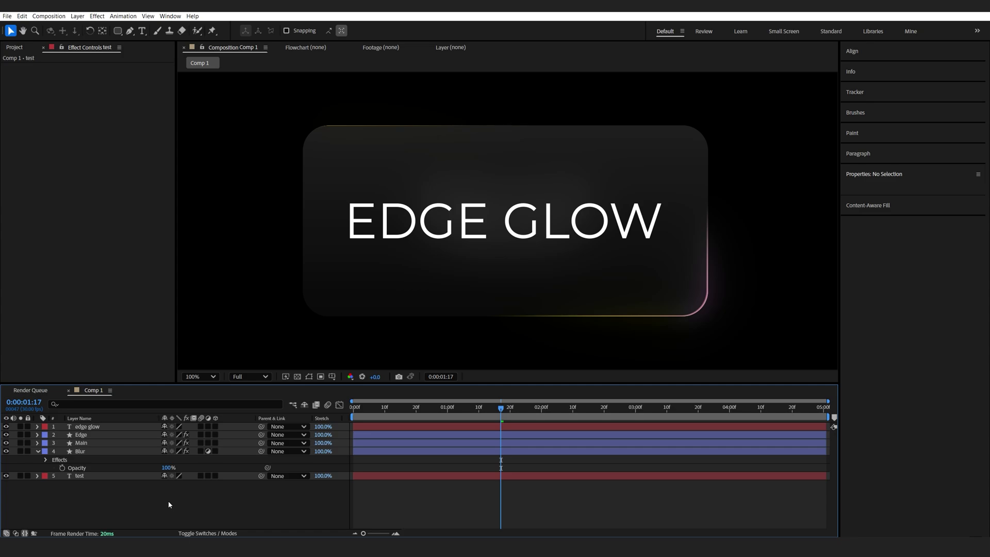
pyautogui.rightClick(255, 498)
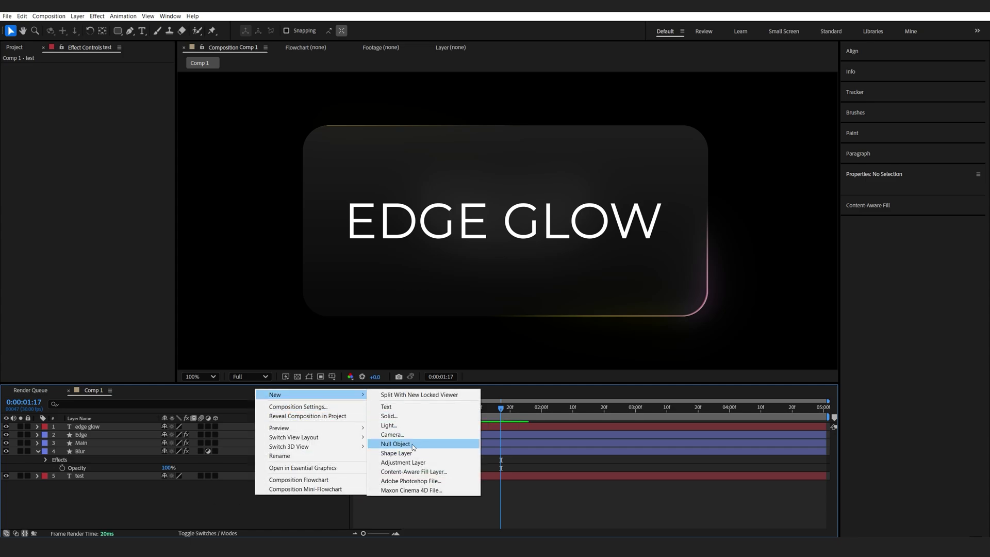
# Step: Add a Null Object layer and centre its anchor and position in the composition
pyautogui.click(394, 443)
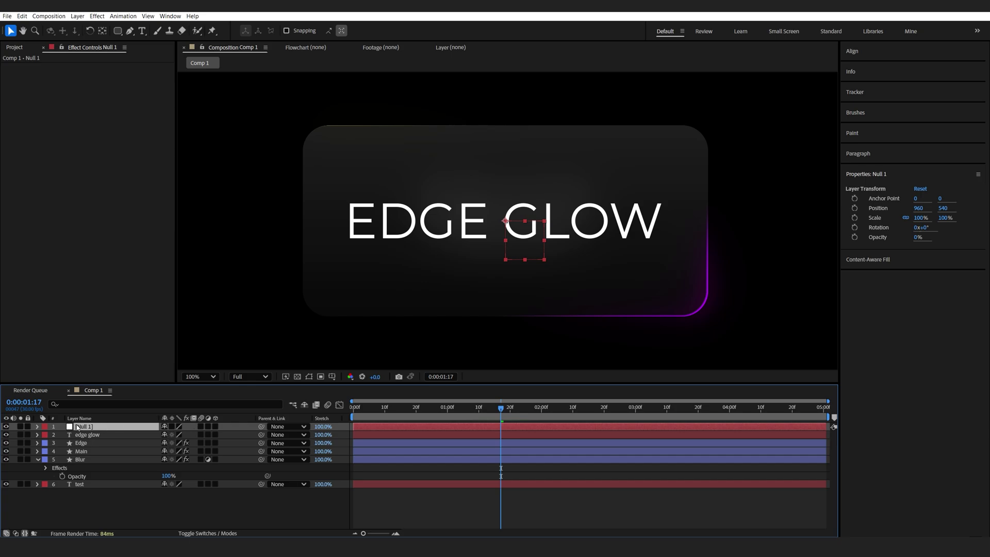
pyautogui.hotkey('ctrl', 'alt', 'Home')
pyautogui.hotkey('ctrl', 'Home')
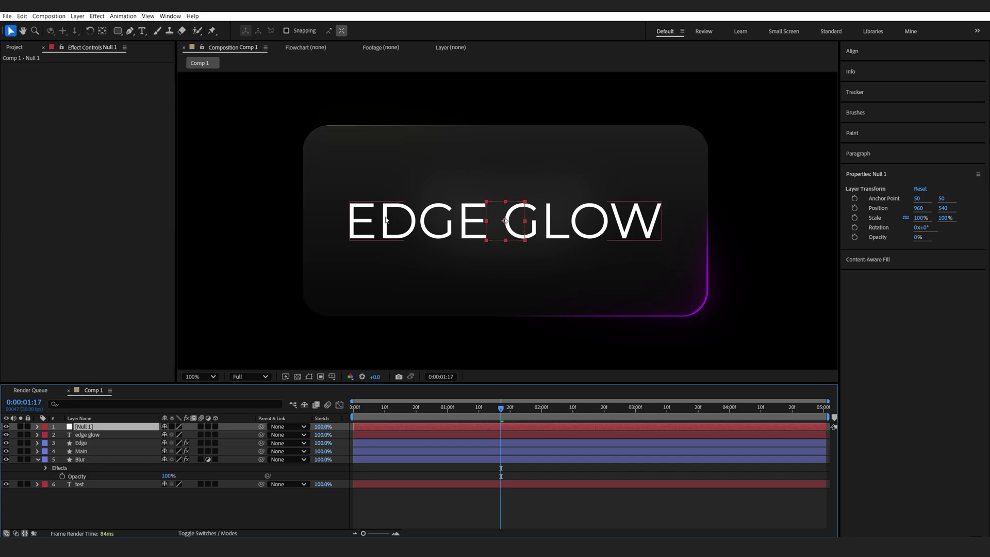
# Step: Make all six layers 3D and parent edge glow through TEST to Null 1
pyautogui.moveTo(216, 426); pyautogui.dragTo(215, 525)
pyautogui.click(36, 458)
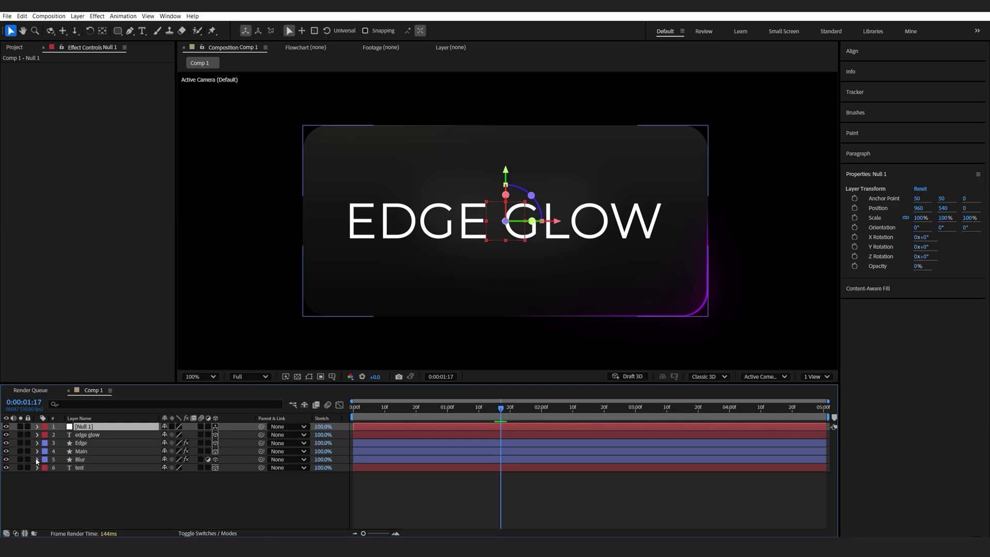
pyautogui.click(88, 434)
pyautogui.keyDown('shift'); pyautogui.click(84, 466); pyautogui.keyUp('shift')
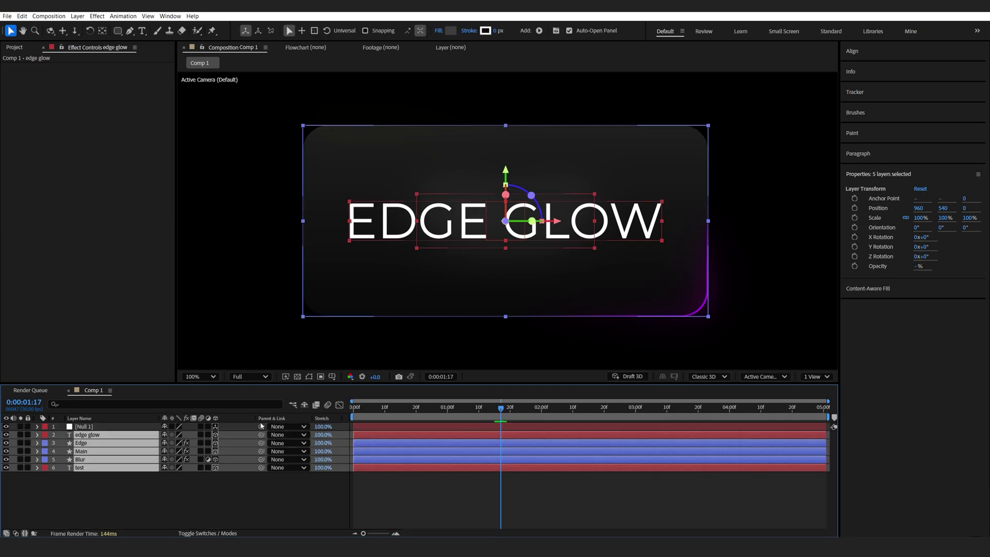
pyautogui.moveTo(261, 435); pyautogui.dragTo(111, 430)
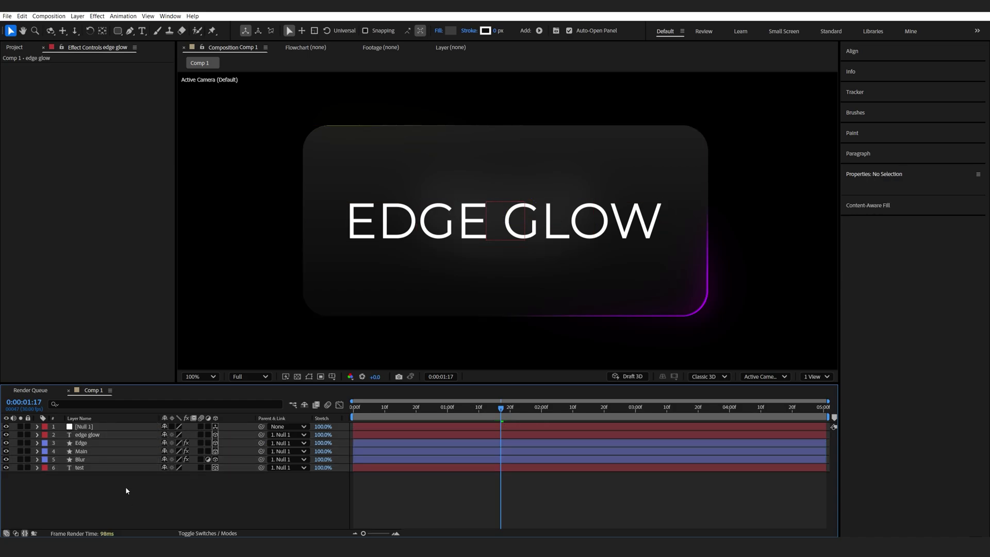
# Step: Rotate Null 1 to X -42°, Y -32°, Z -44° to tilt the card in 3D
pyautogui.click(85, 427)
pyautogui.press('r')
pyautogui.moveTo(169, 451); pyautogui.dragTo(108, 429)
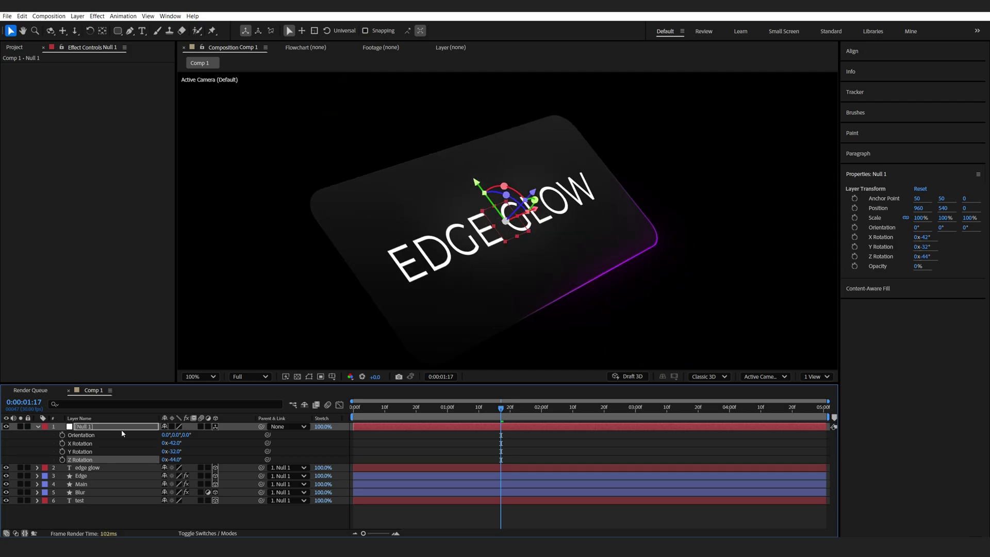